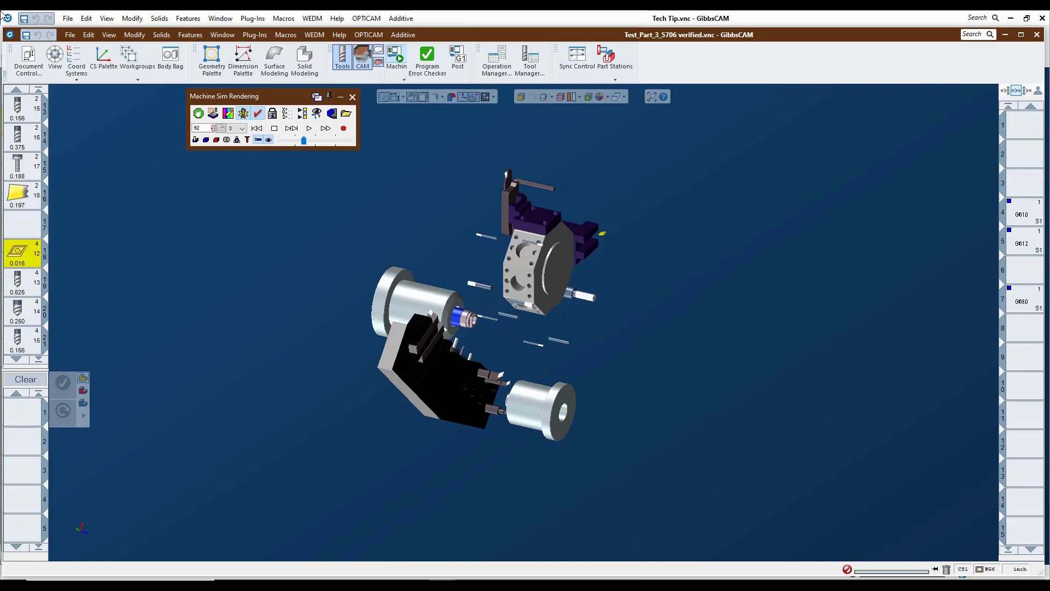
Close the verified Test_Part_3_5706 document without saving changes.
click(1037, 34)
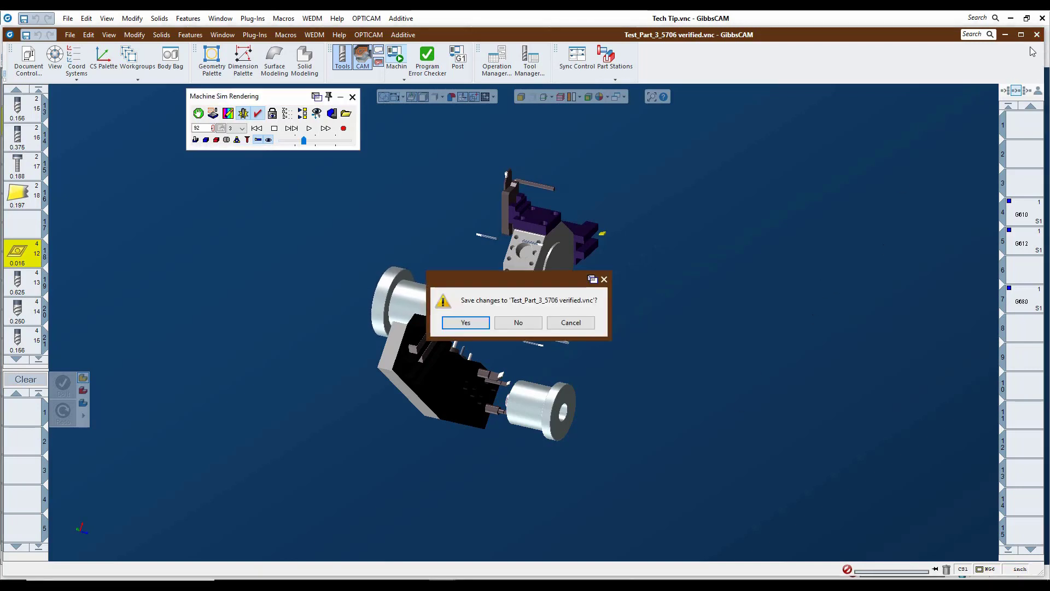
click(511, 322)
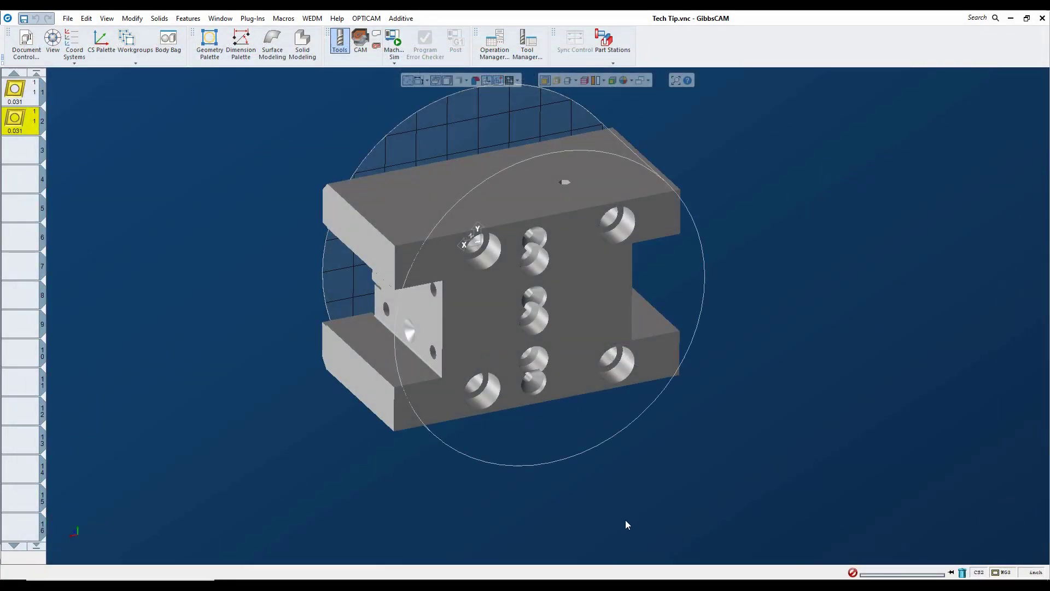
middle_drag(261, 313, 645, 418)
middle_drag(728, 194, 661, 367)
middle_drag(260, 314, 798, 304)
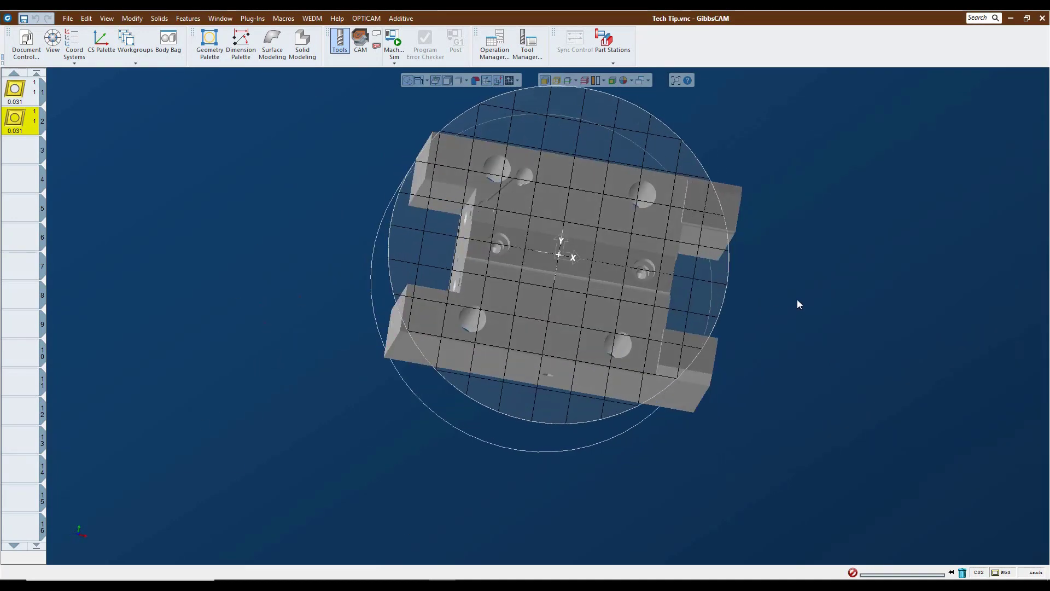
key(ctrl+1)
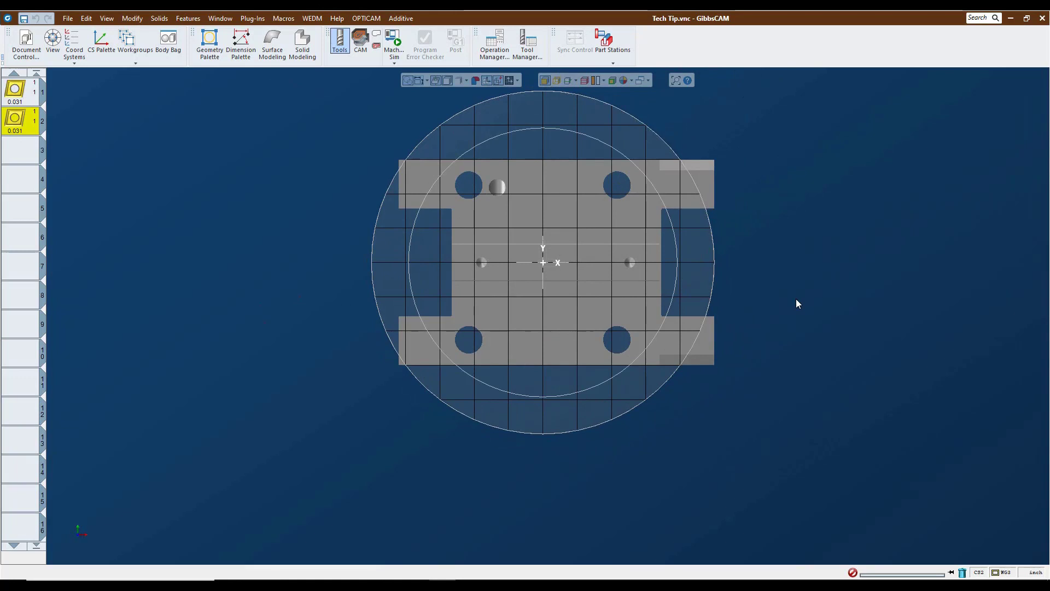
click(136, 62)
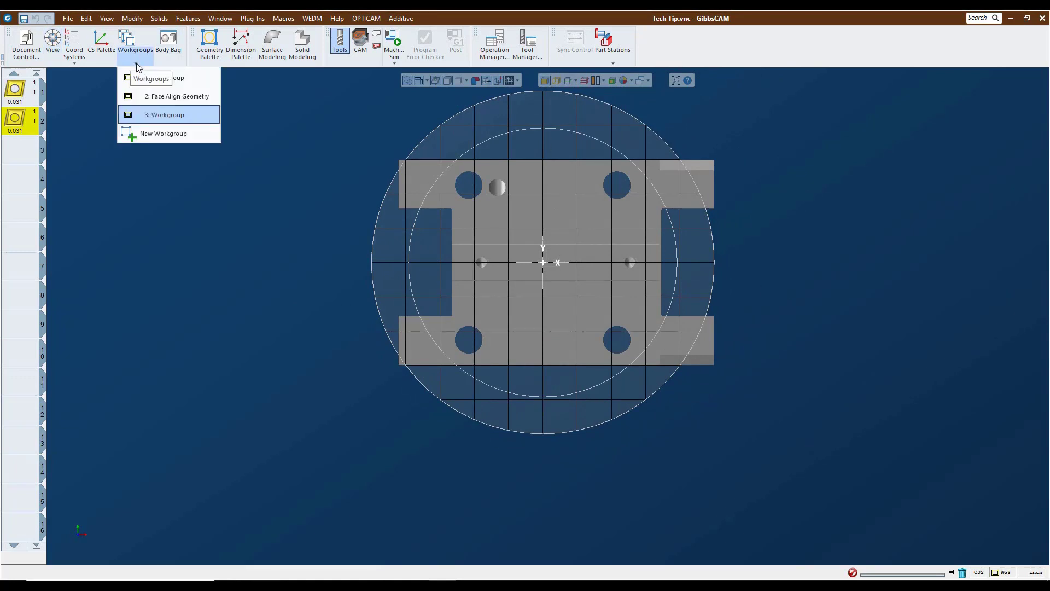
click(161, 99)
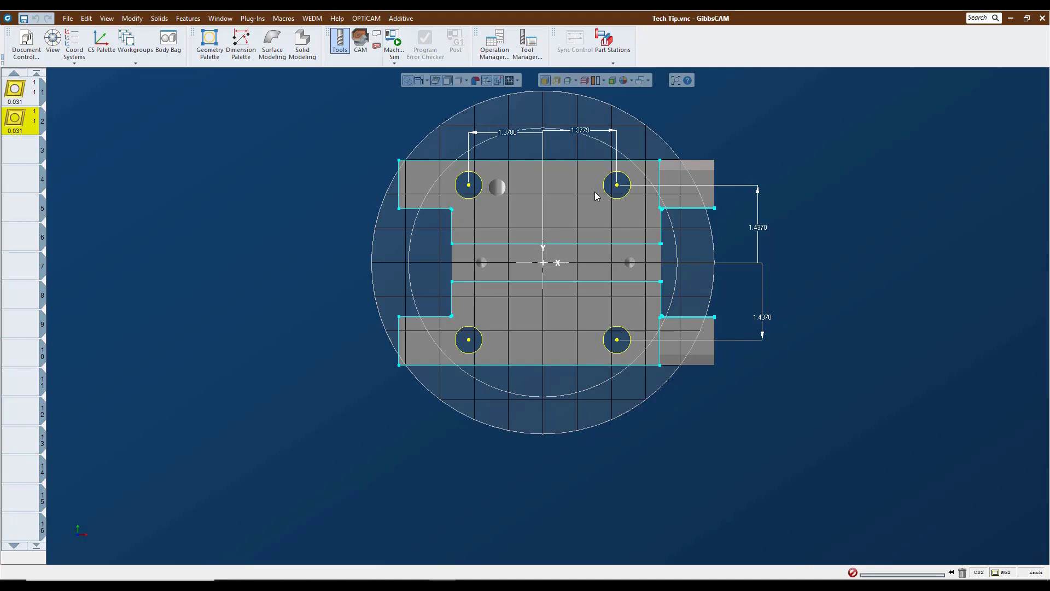
click(136, 62)
click(149, 112)
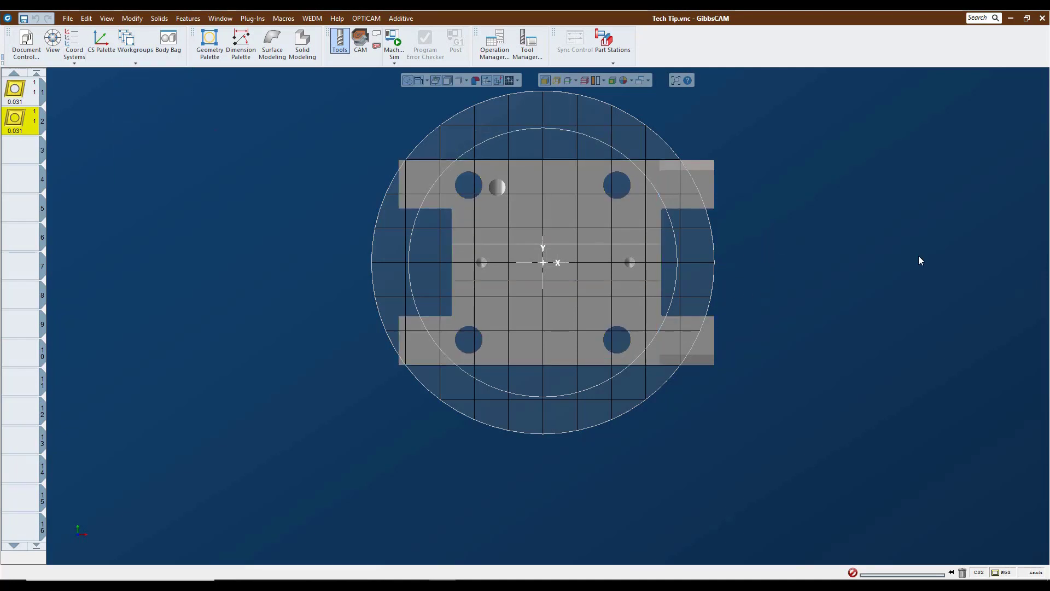
middle_drag(868, 299, 886, 351)
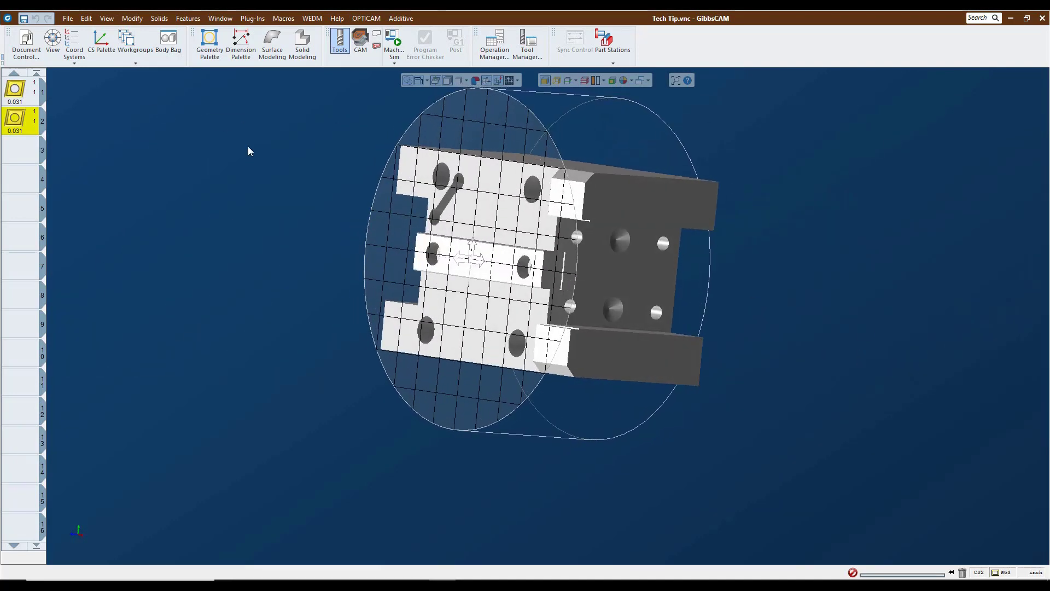
Absolute-translate the fixture solid along Z from -0.19685 to 0.
click(525, 217)
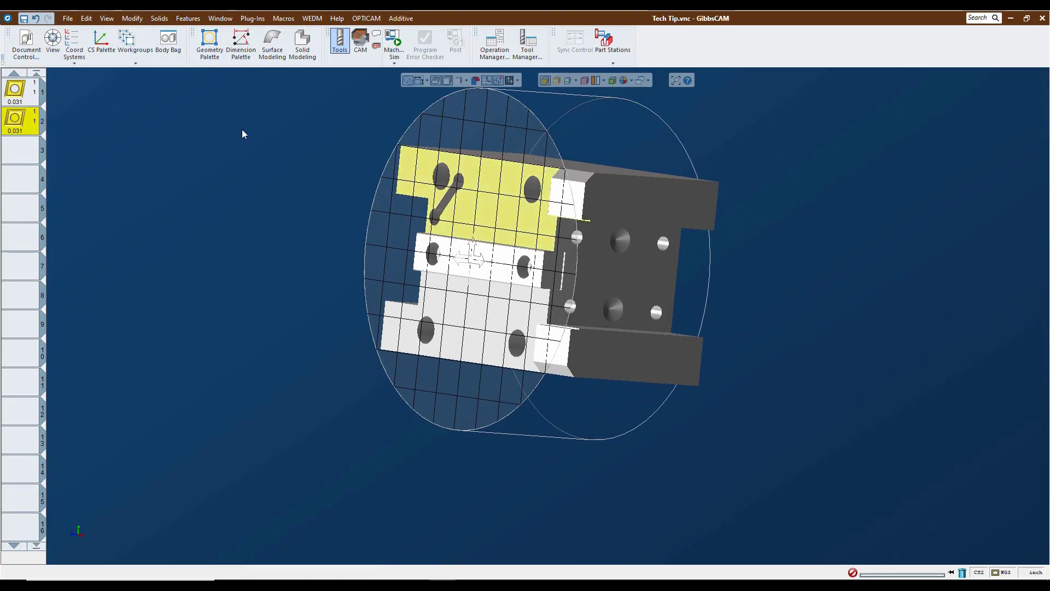
click(132, 18)
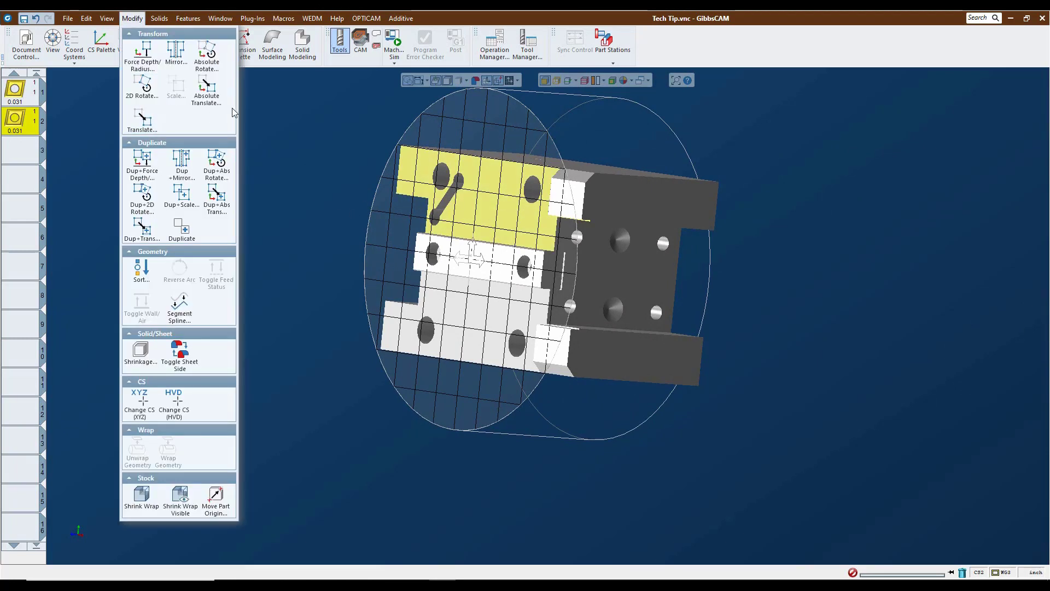
click(206, 93)
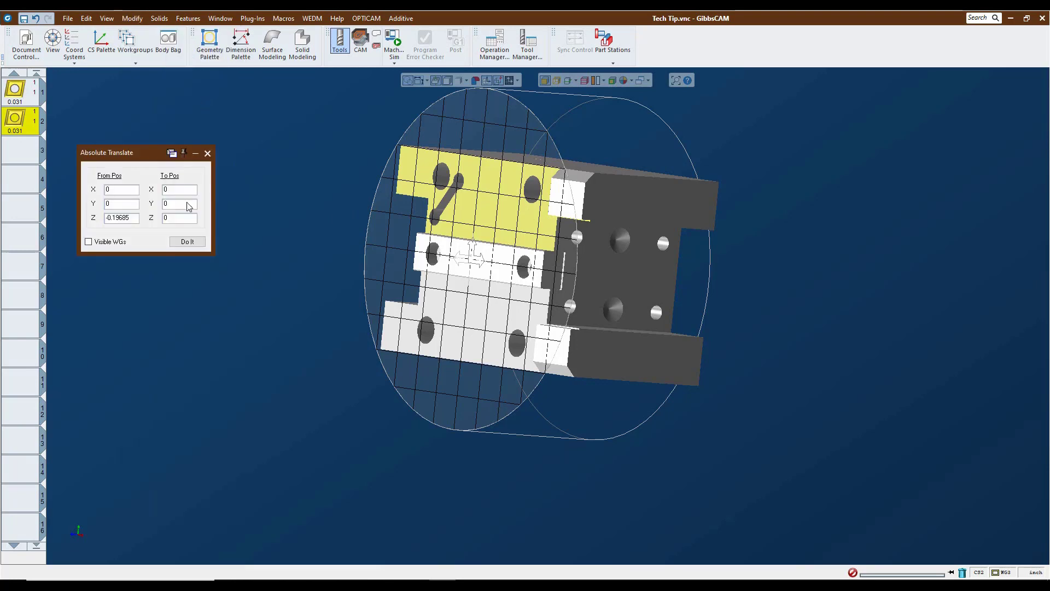
click(188, 242)
click(207, 154)
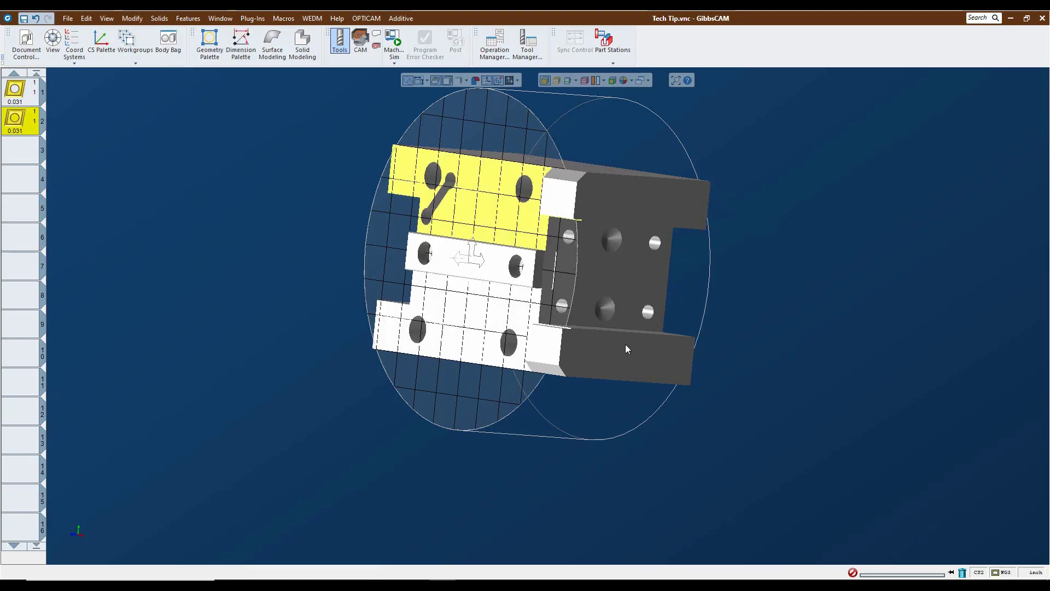
middle_drag(628, 348, 747, 359)
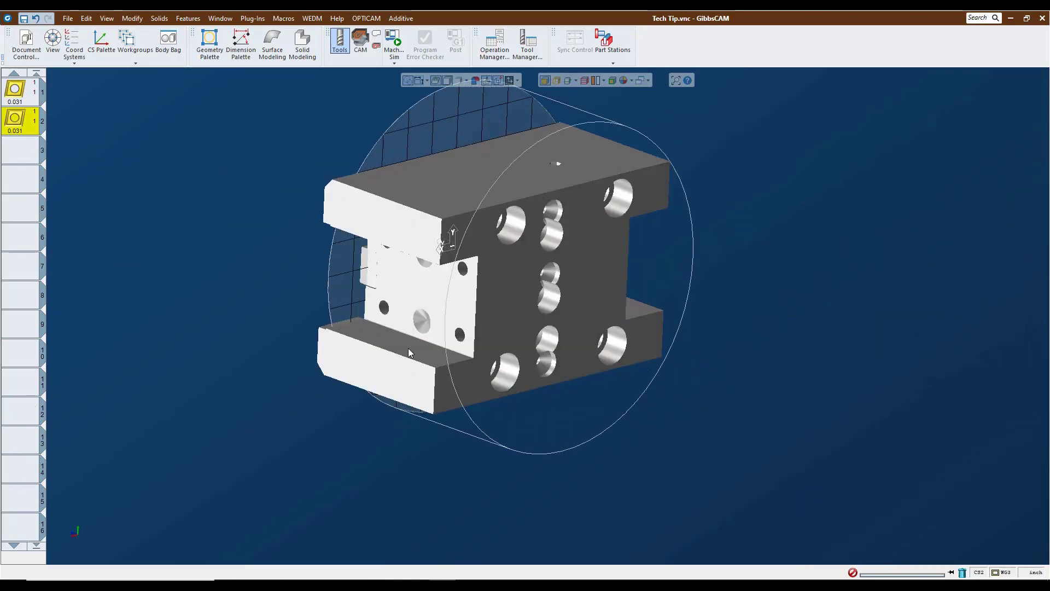
In Workgroup 1, add points at the midpoints of the block face's left and right vertical edges.
click(135, 62)
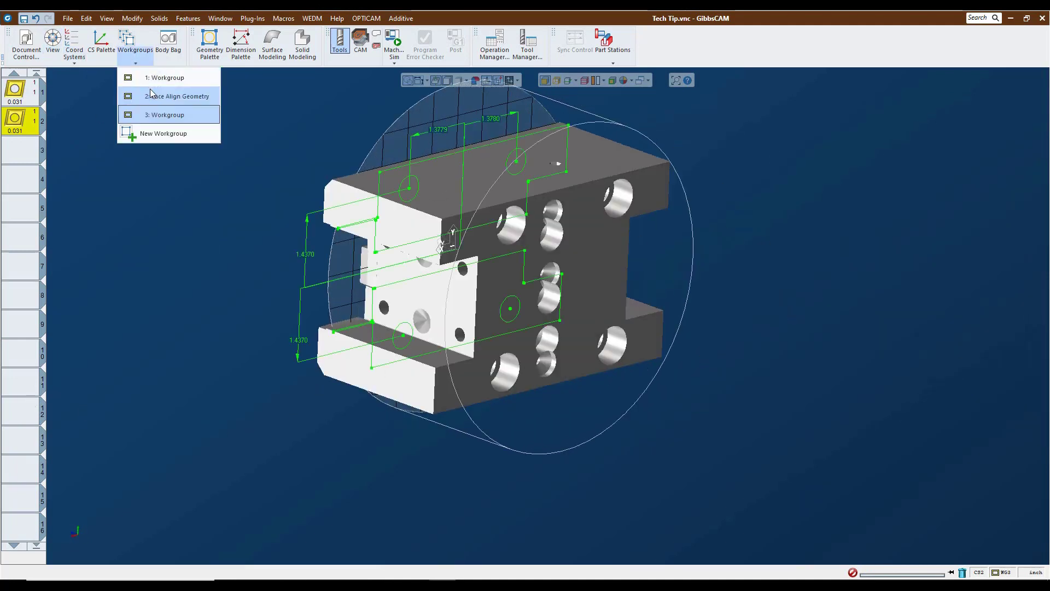
click(154, 84)
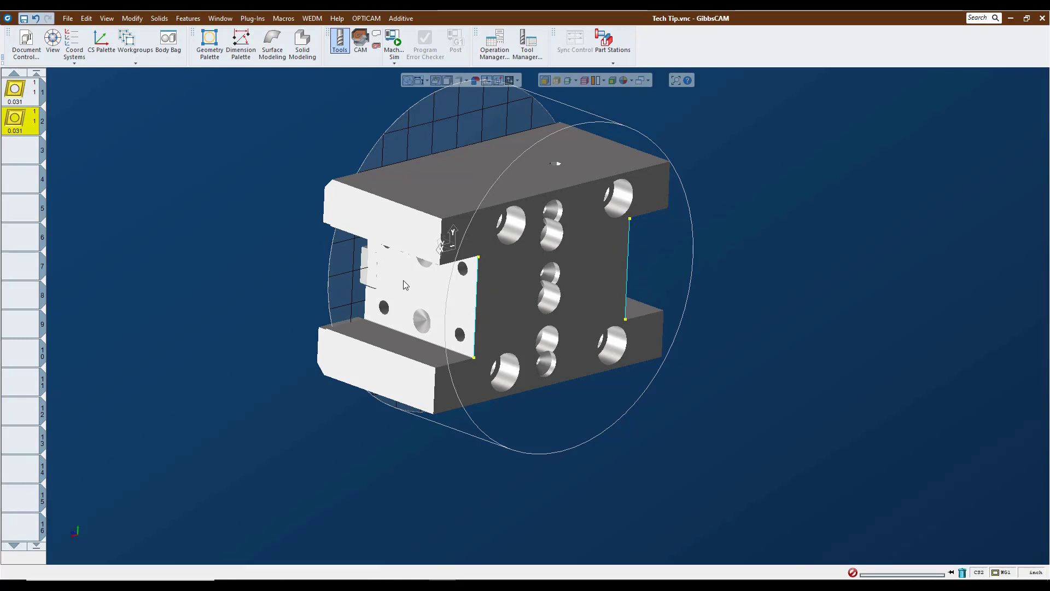
click(477, 304)
click(210, 44)
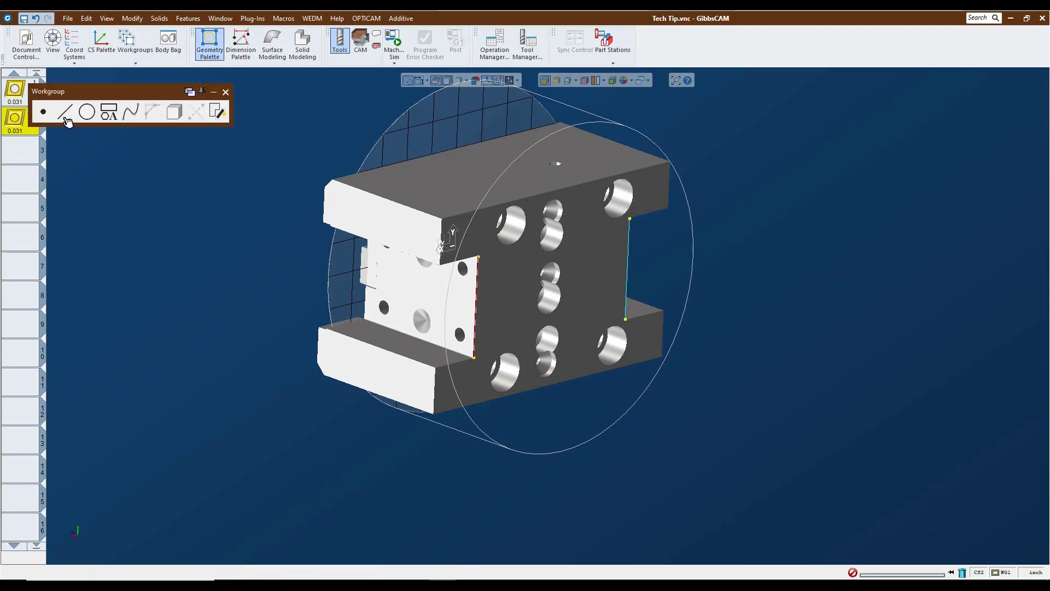
click(66, 115)
click(152, 112)
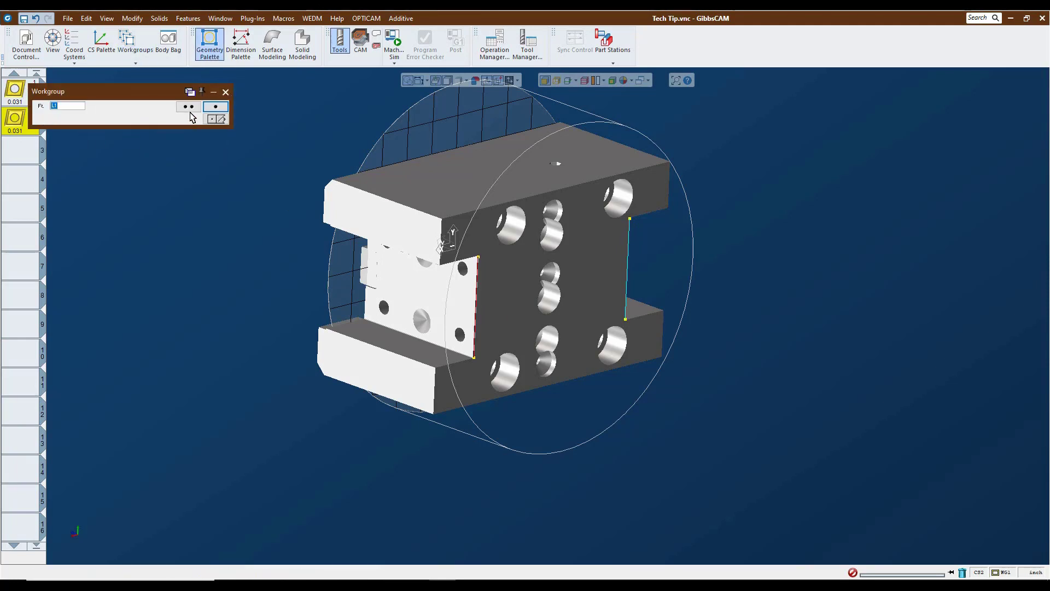
click(188, 108)
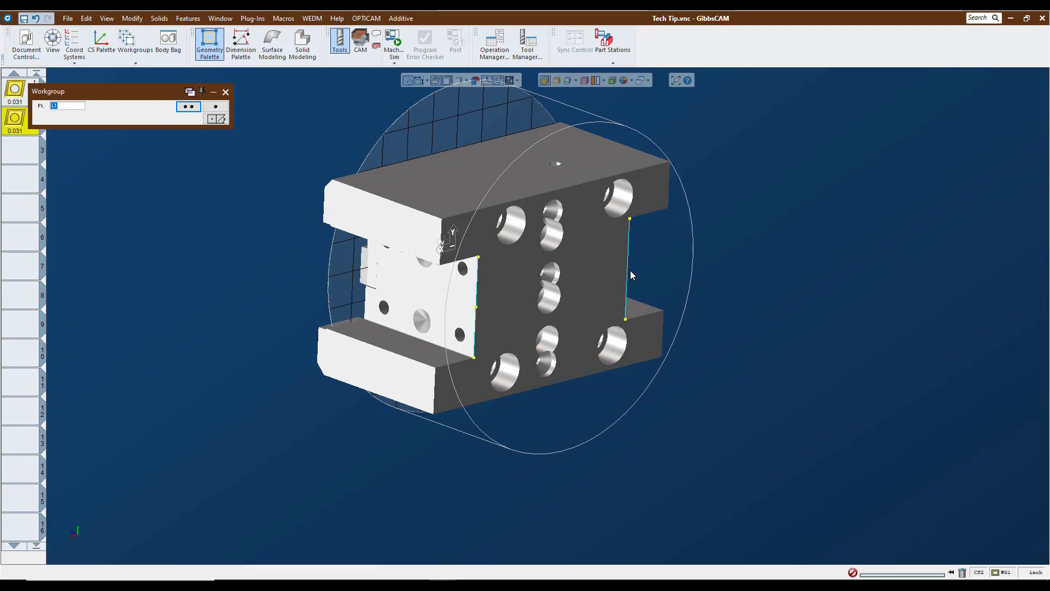
click(216, 118)
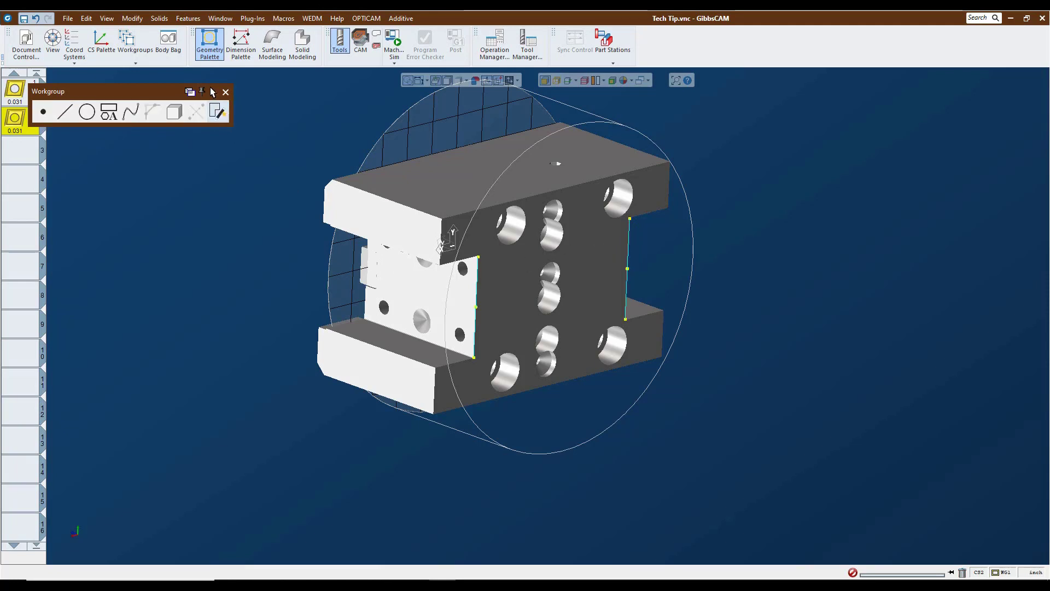
click(226, 92)
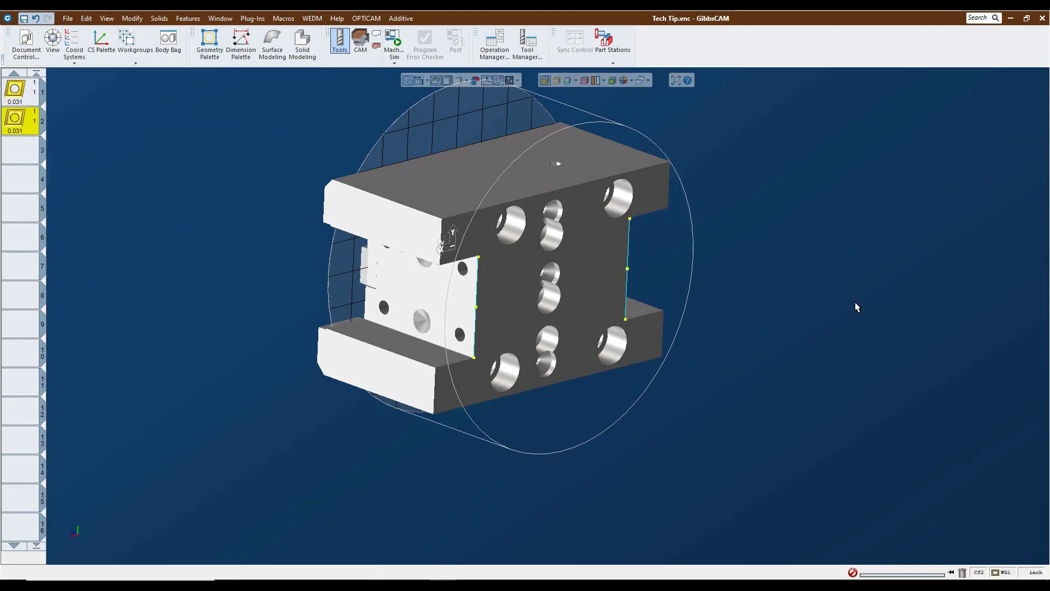
middle_drag(805, 306, 586, 386)
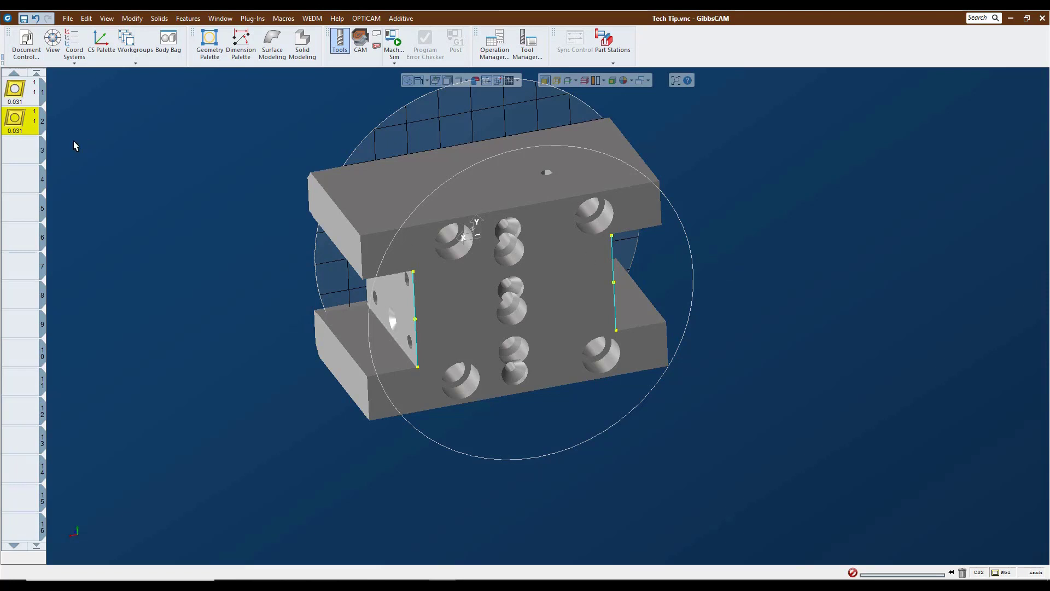
Make Attach Left, then Attach Right (CS8), the working coordinate system.
click(70, 37)
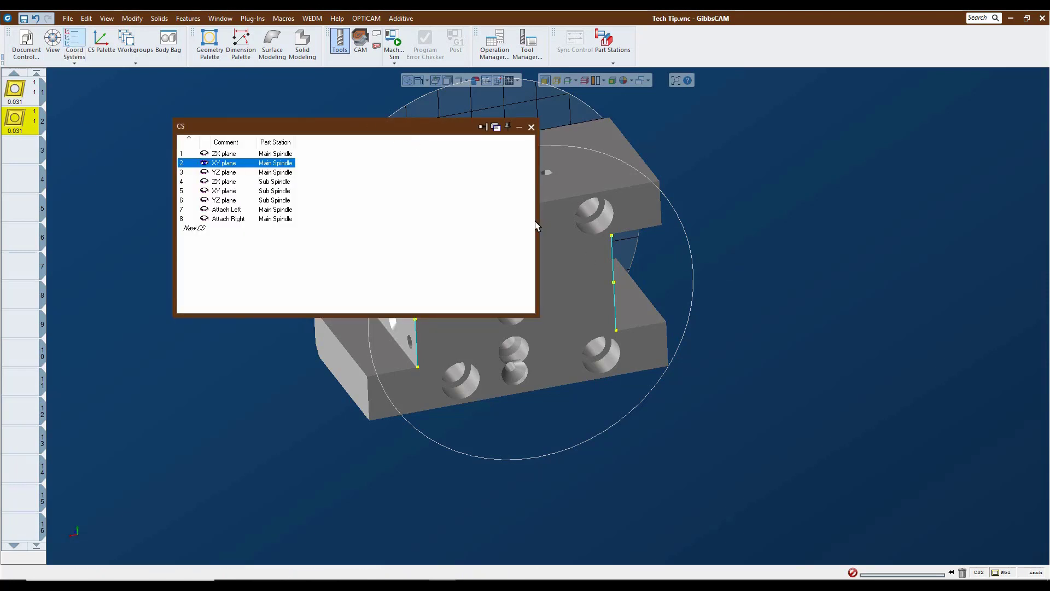
drag(538, 222, 389, 232)
drag(286, 127, 202, 76)
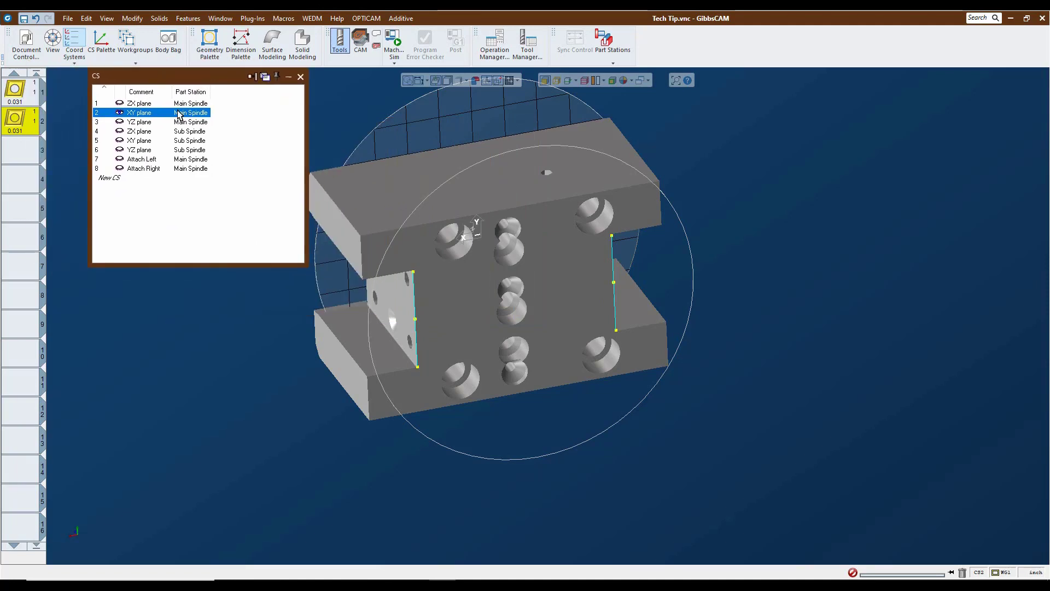
click(142, 159)
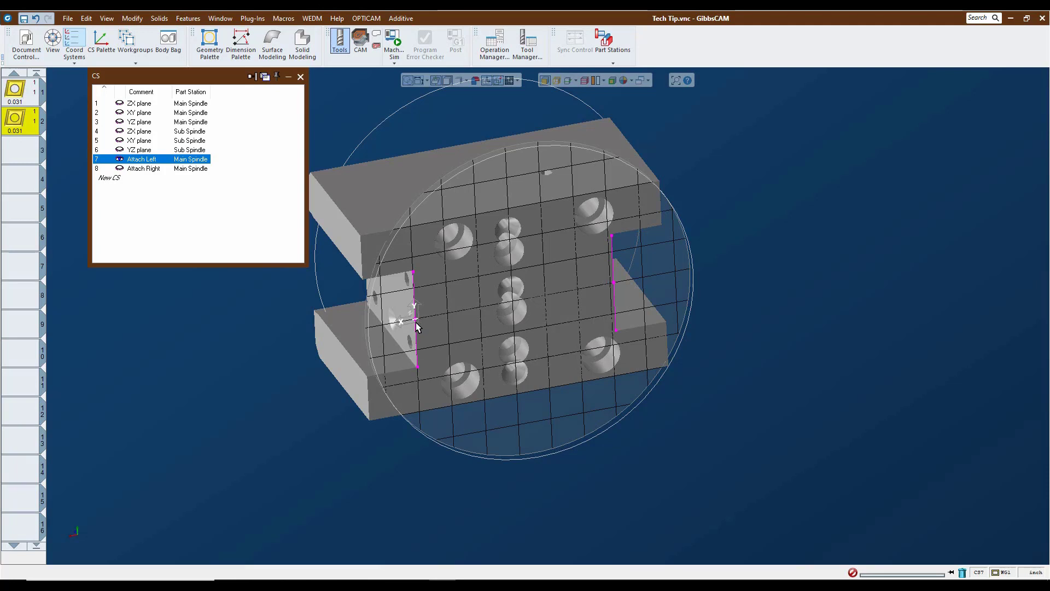
click(158, 169)
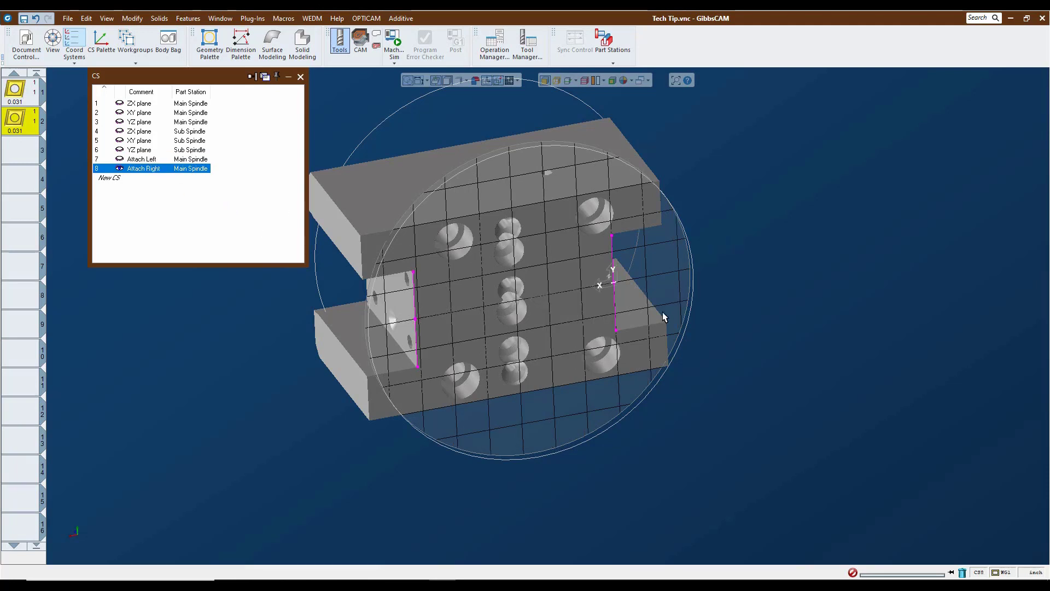
click(300, 77)
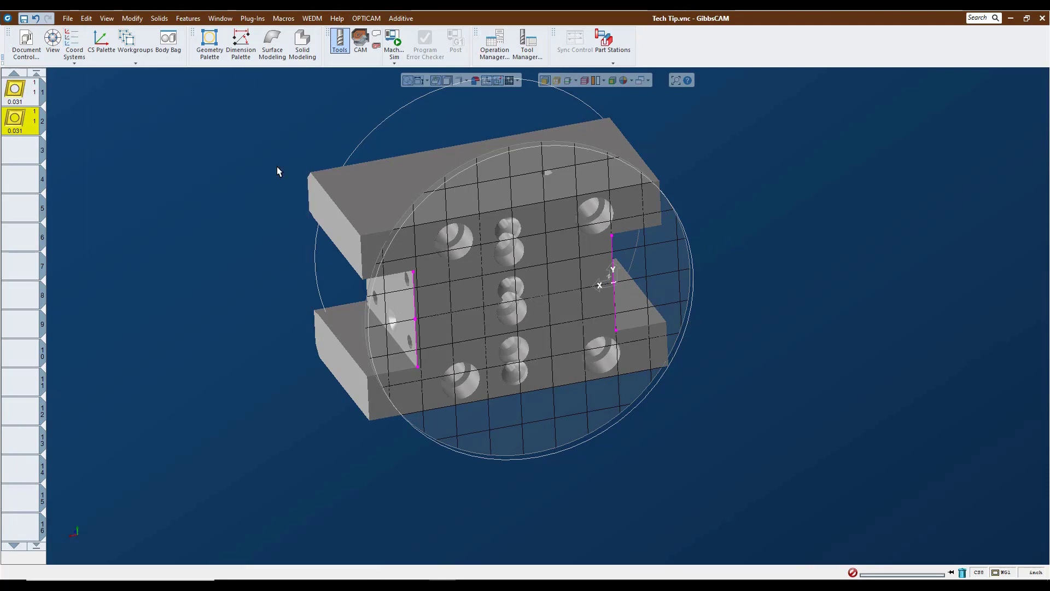
Edit the Doosan 2600SY EPM toolblock library and select the new Tech Tip block's Root.
click(67, 18)
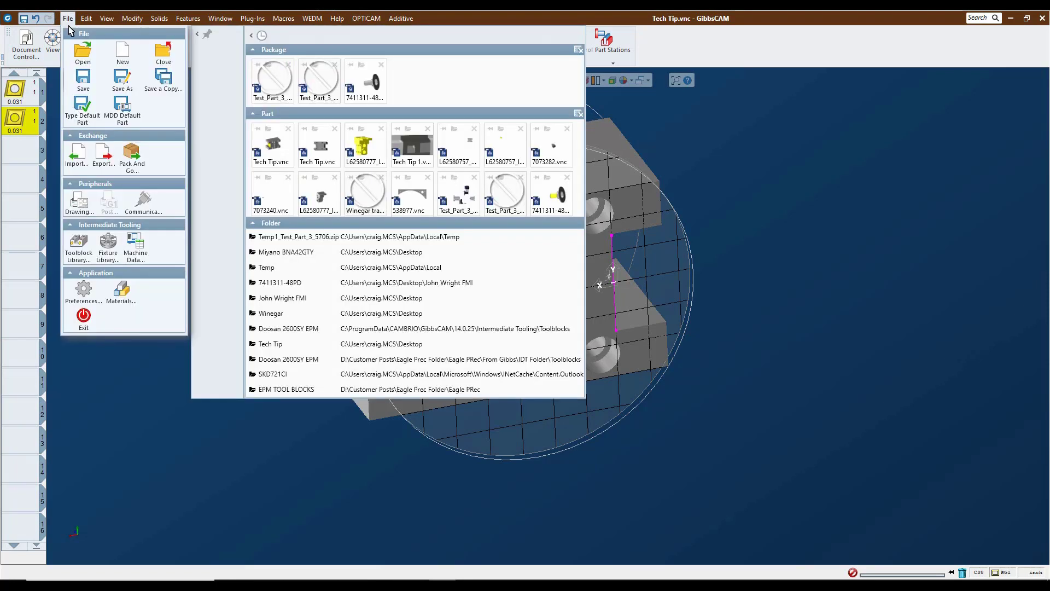
click(77, 248)
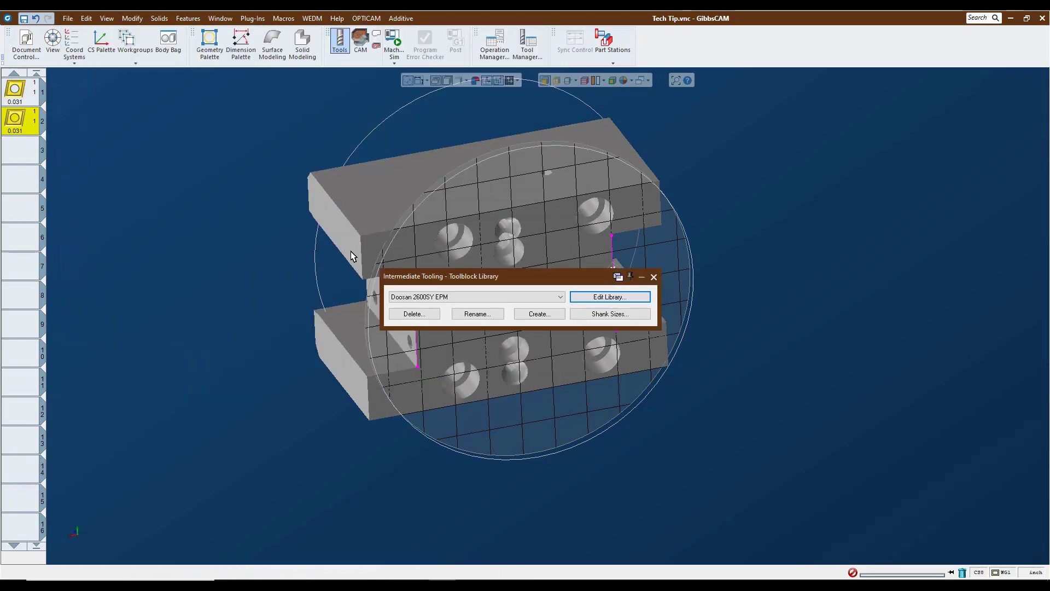
click(612, 296)
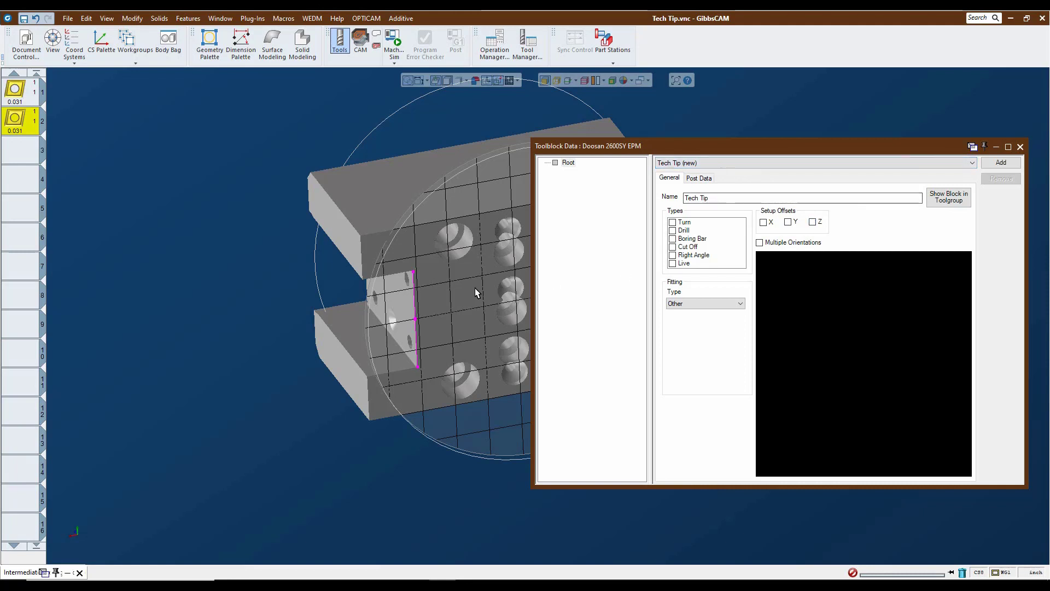
click(466, 299)
Add a simulation body child labelled 'Double Turn Block' under Root.
right_click(568, 163)
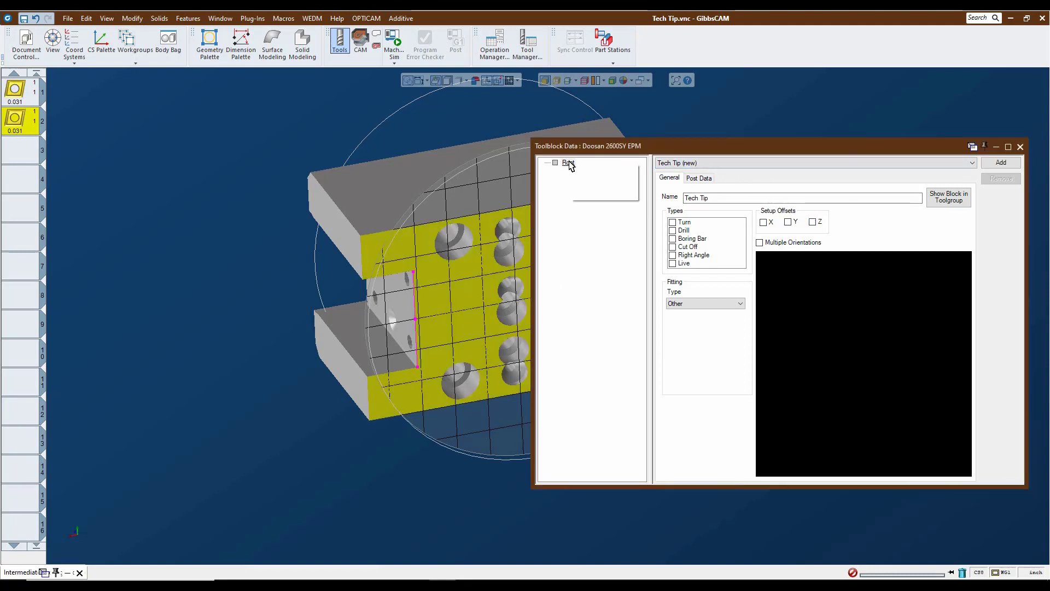
mouse_move(593, 168)
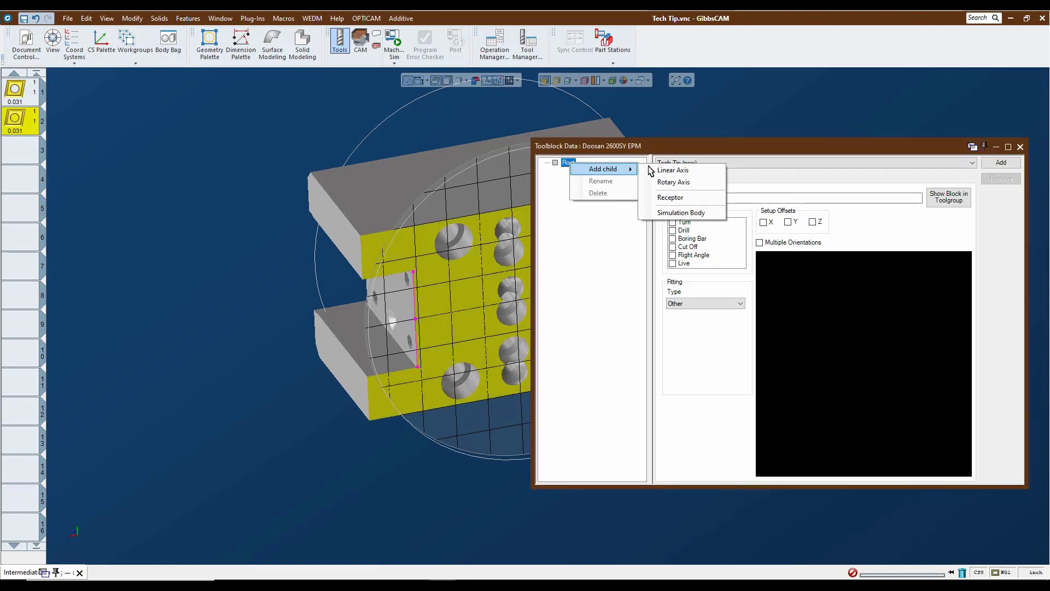
click(678, 213)
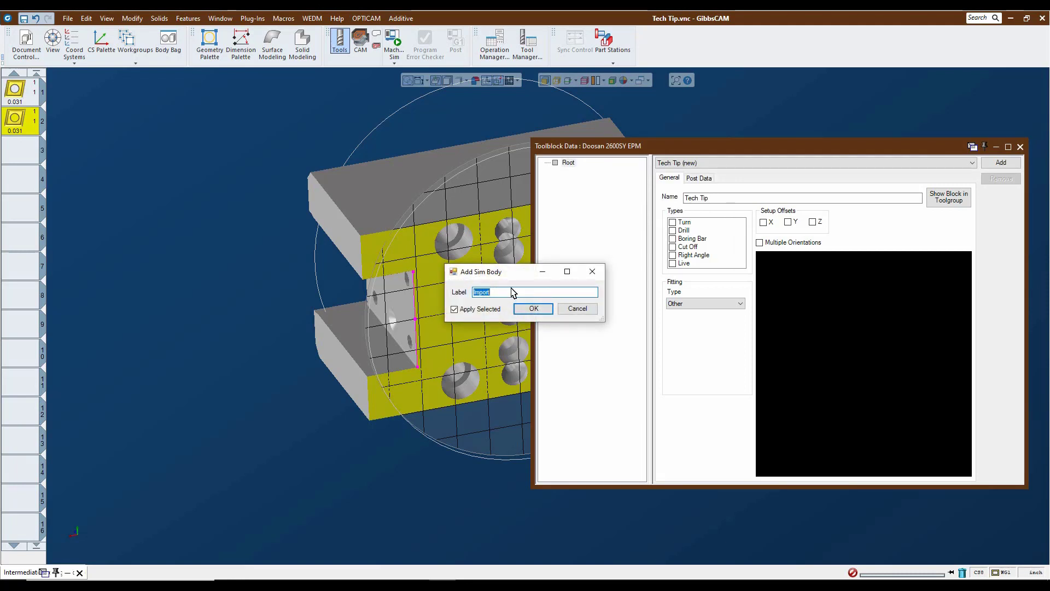
text(Double Turn / Block)
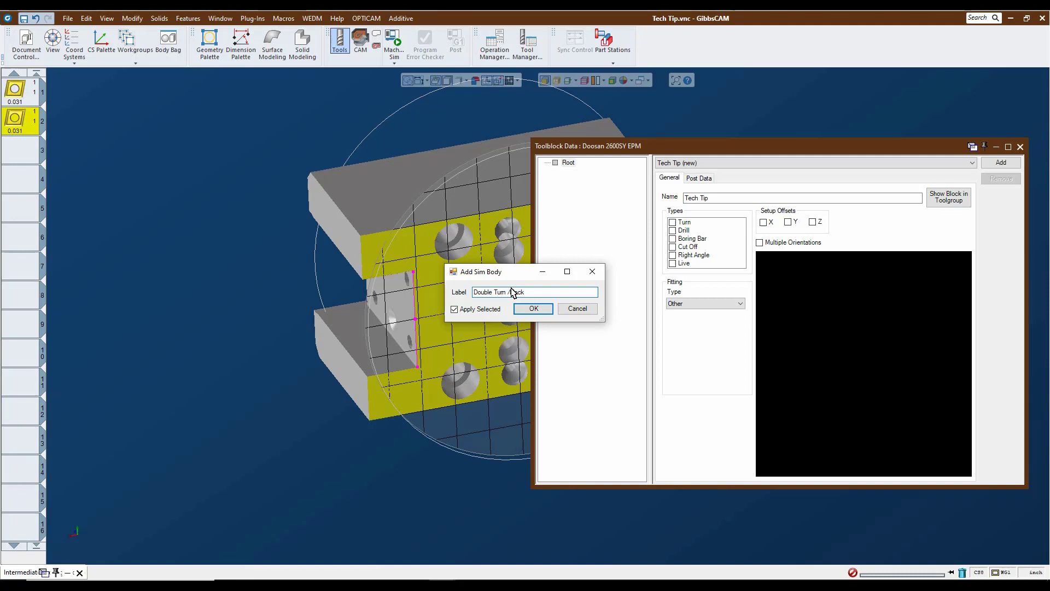
key(BackSpace)
key(BackSpace)
key(BackSpace)
key(BackSpace)
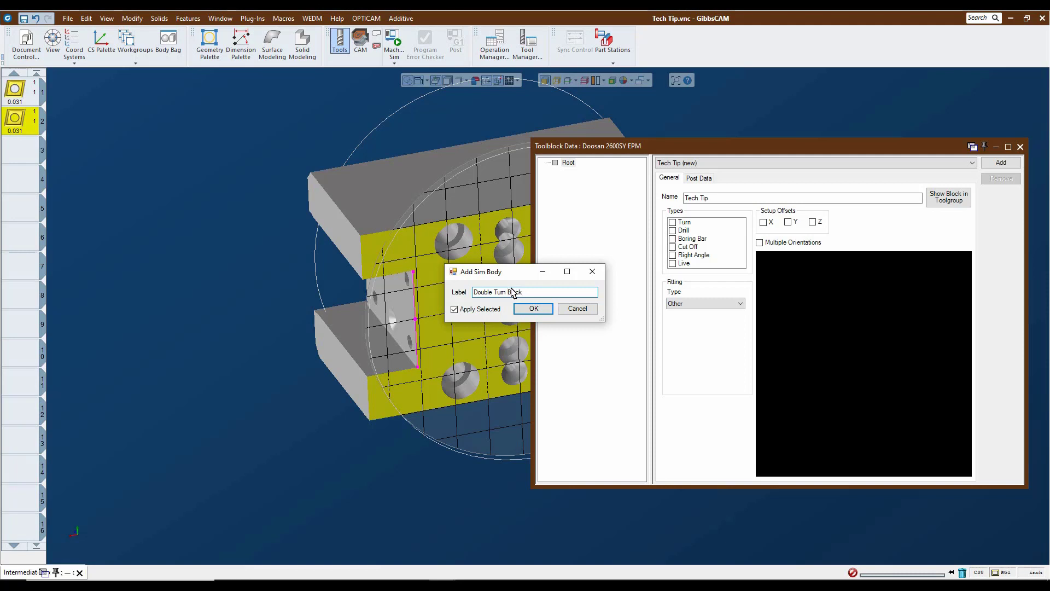
click(532, 308)
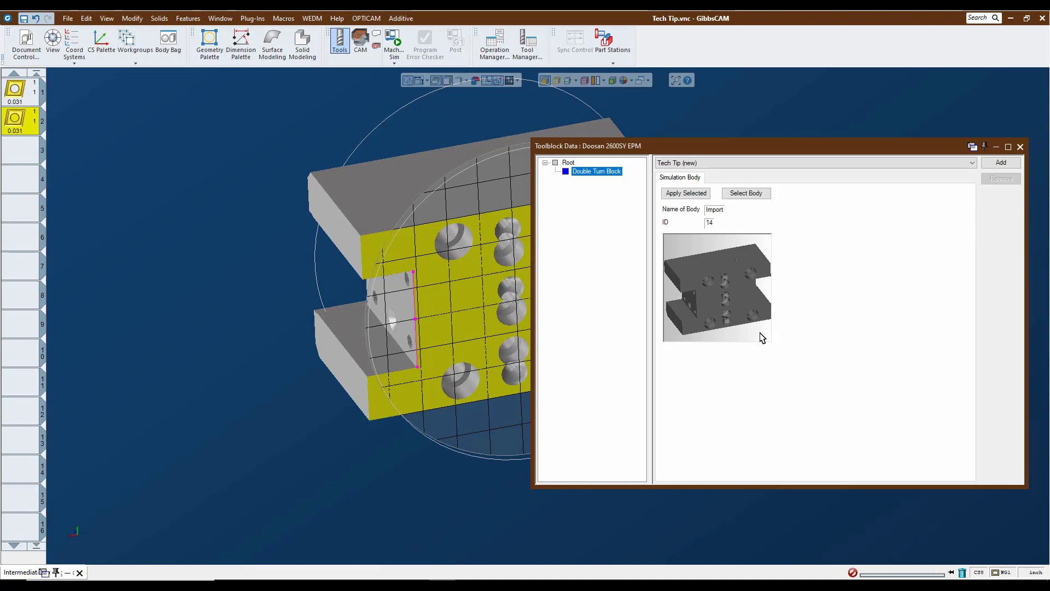
Add an Attach Left receptor under Root, homed from CS 7 at X 2.20475, Y 0, Z -2.95276.
click(75, 57)
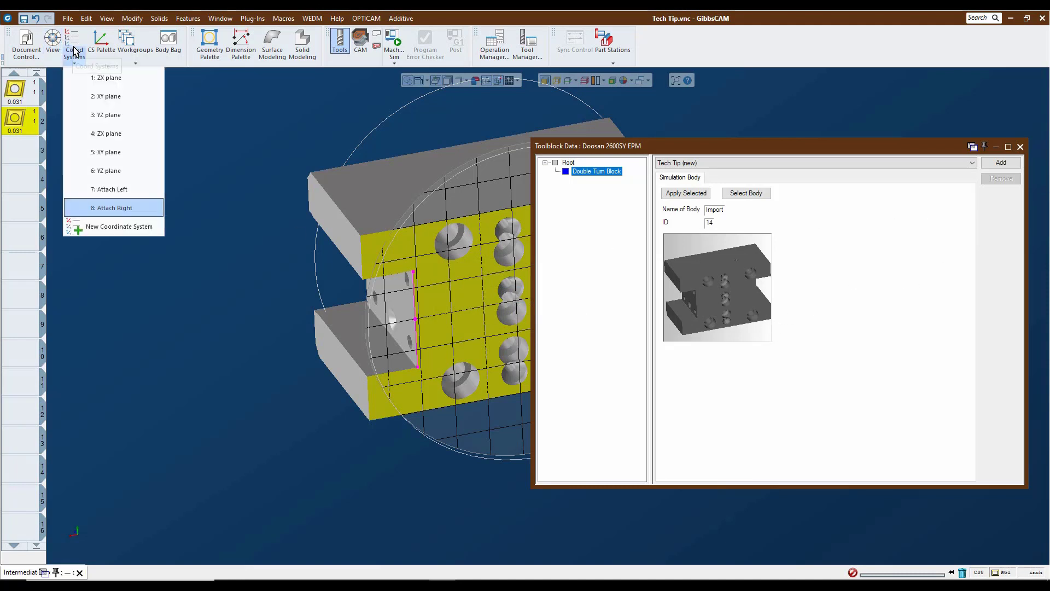
click(116, 188)
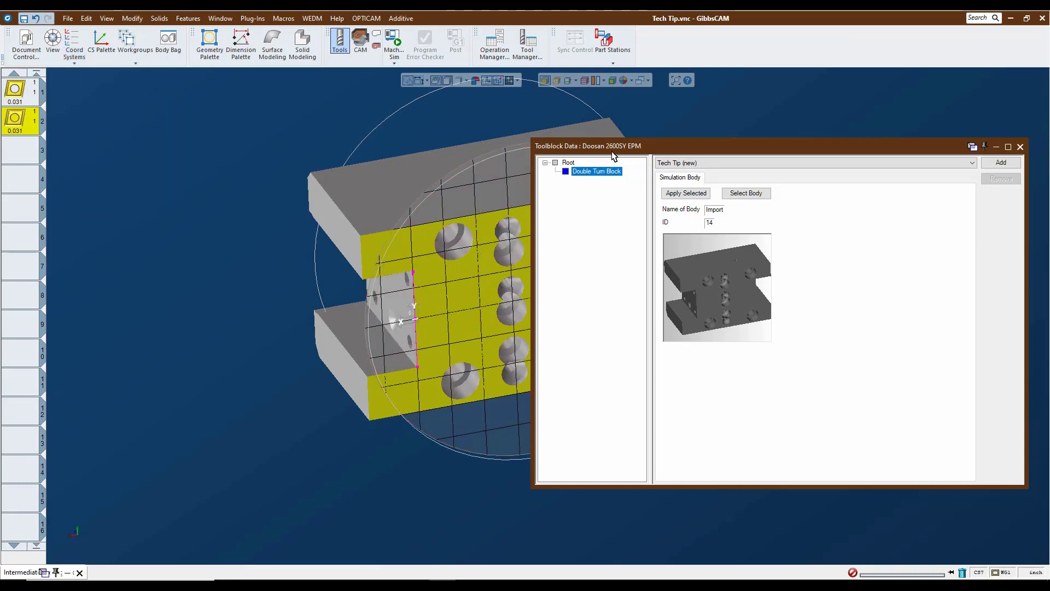
right_click(570, 163)
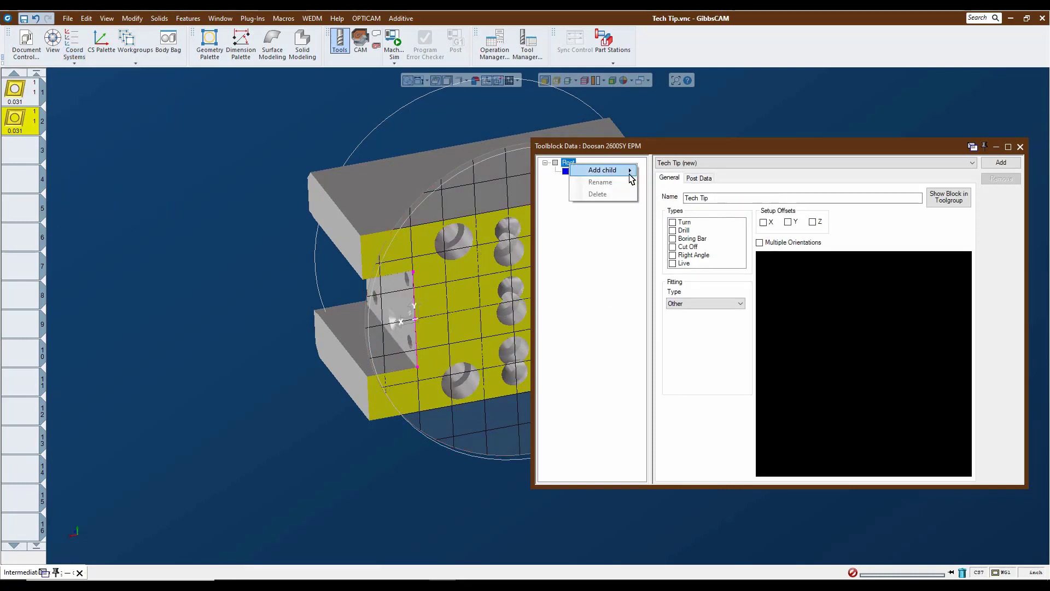
mouse_move(618, 170)
click(668, 198)
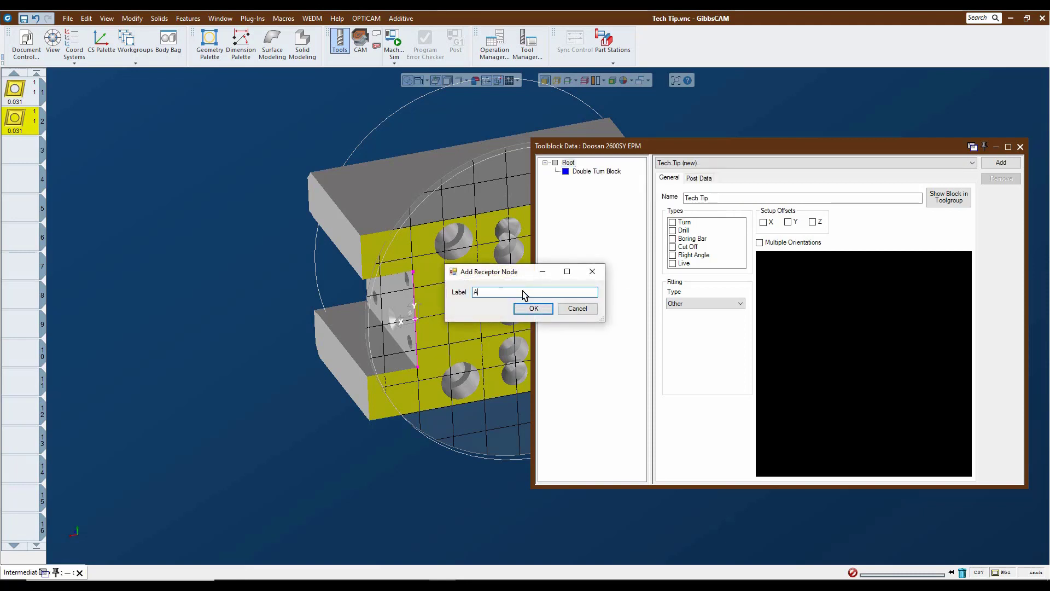
text(Attach /)
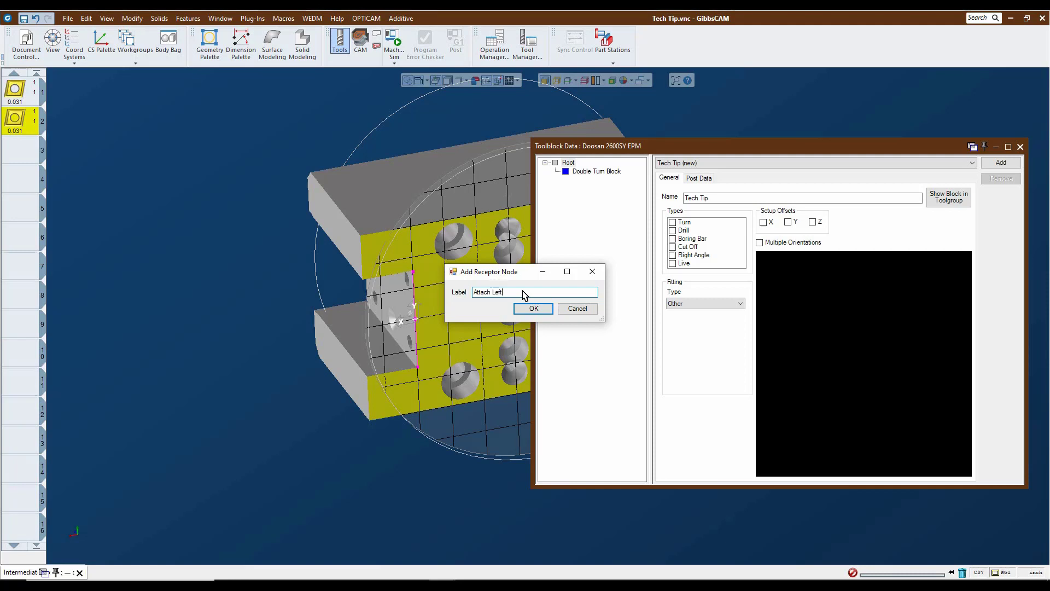
key(Return)
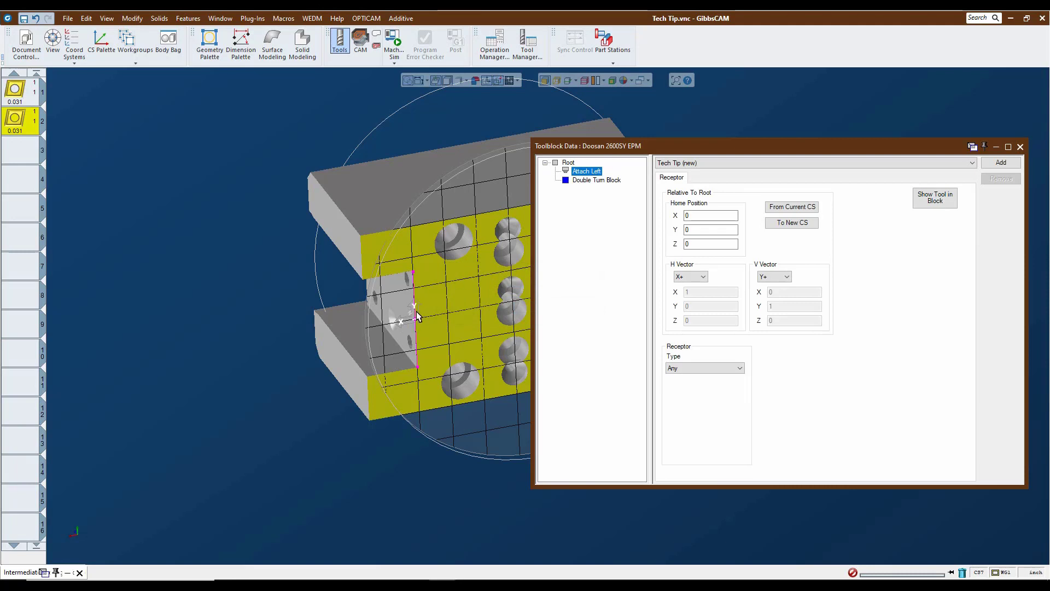
click(797, 208)
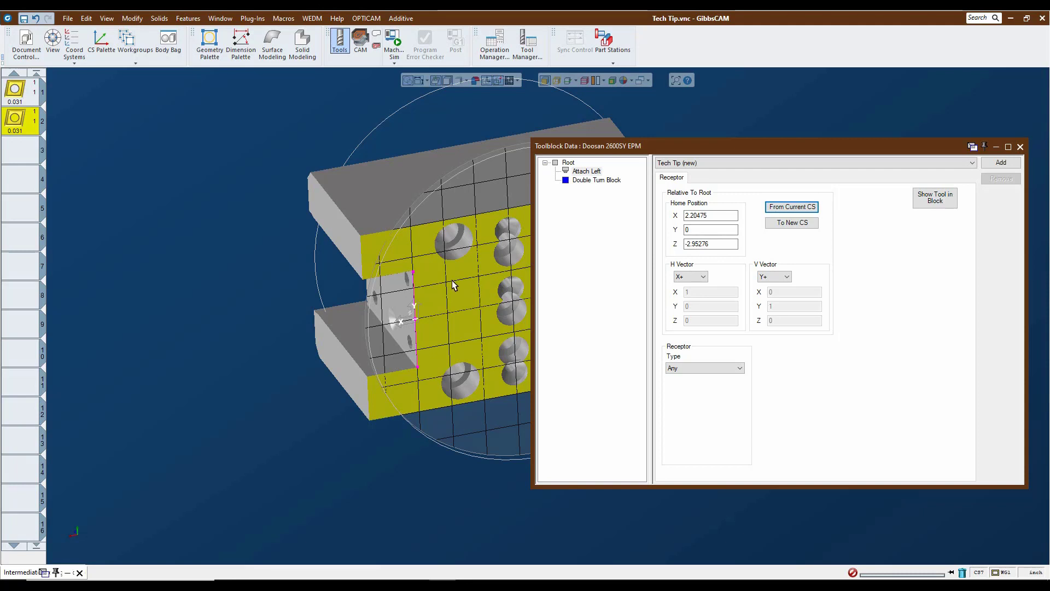
Add an Attach Right receptor under Root, homed from CS 8 at X -1.69288, Y 0, Z -2.95276.
click(75, 61)
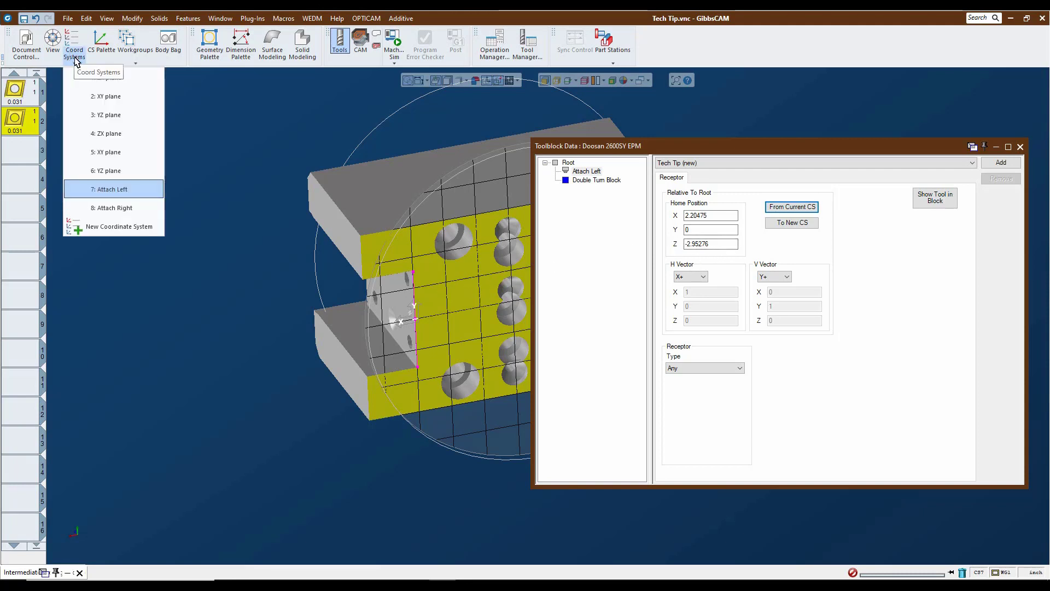
click(113, 208)
middle_drag(446, 286, 401, 289)
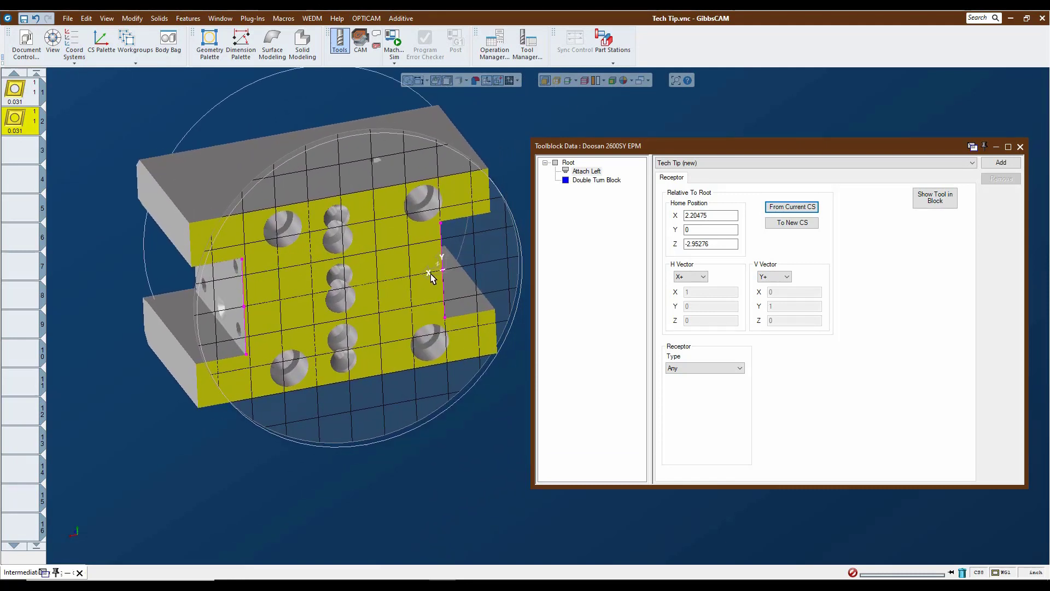
click(568, 163)
right_click(568, 163)
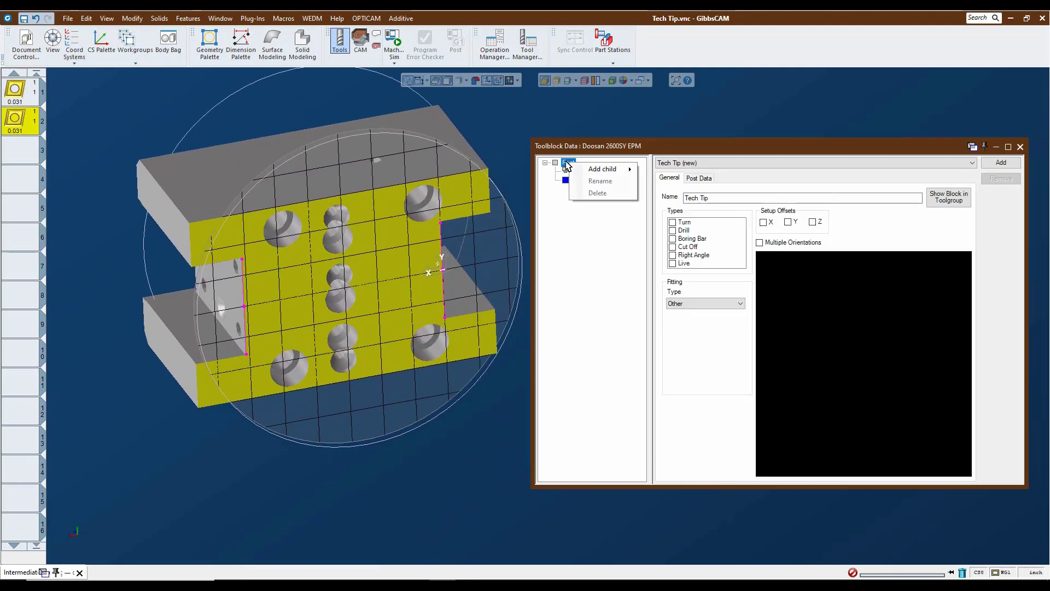
mouse_move(602, 169)
click(683, 198)
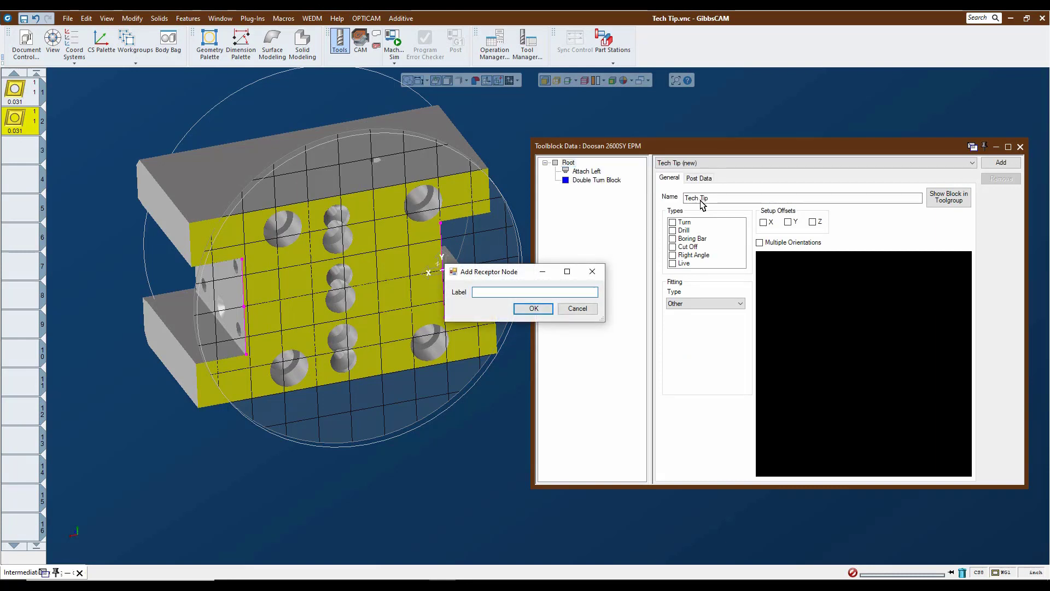
text(ch)
key(BackSpace)
click(523, 309)
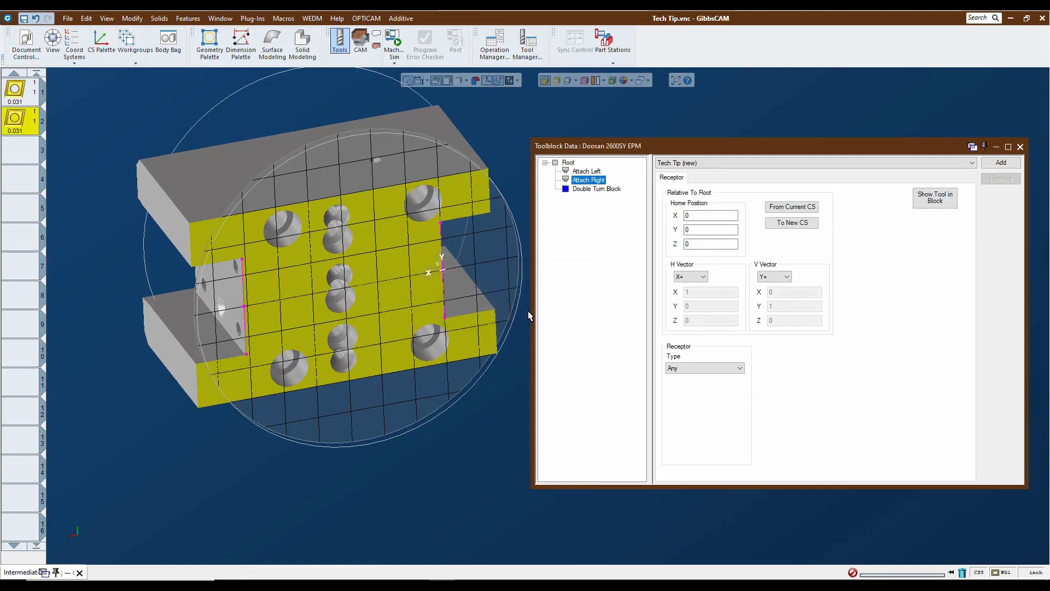
click(790, 210)
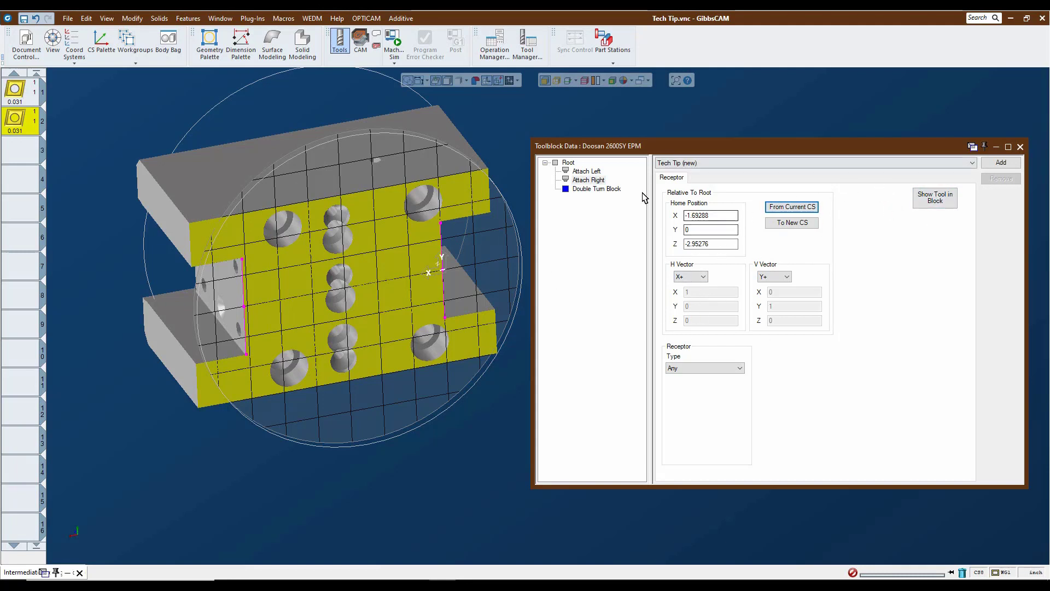
Save the Tech Tip toolblock to the library and close the Coord Systems palette.
click(1001, 164)
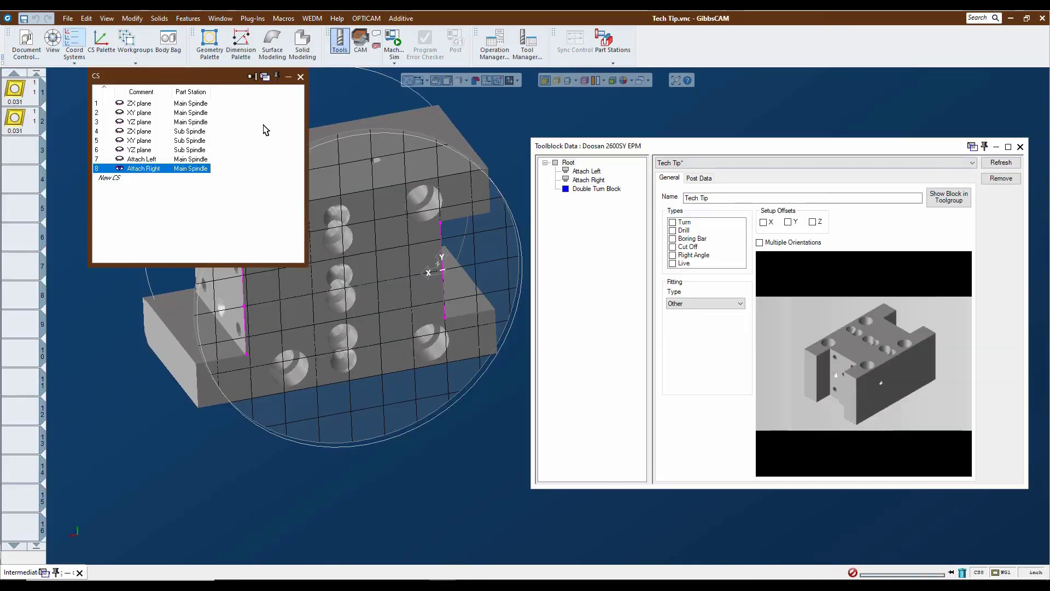
click(300, 76)
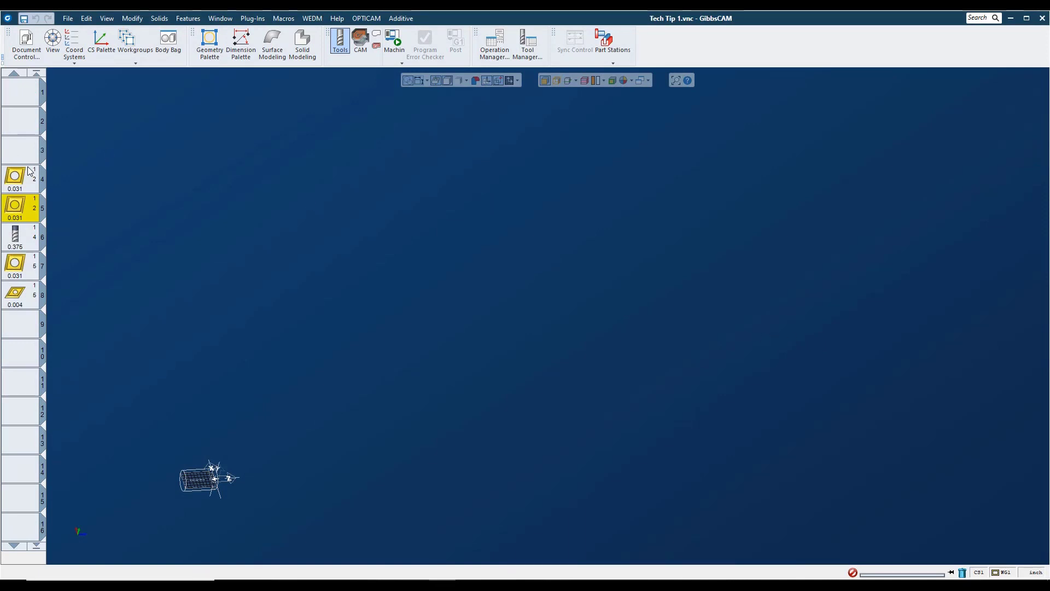
Mount turning tools 4 and 5 on the Tech Tip toolblock at its Attach Left and Attach Right receptors.
double_click(12, 180)
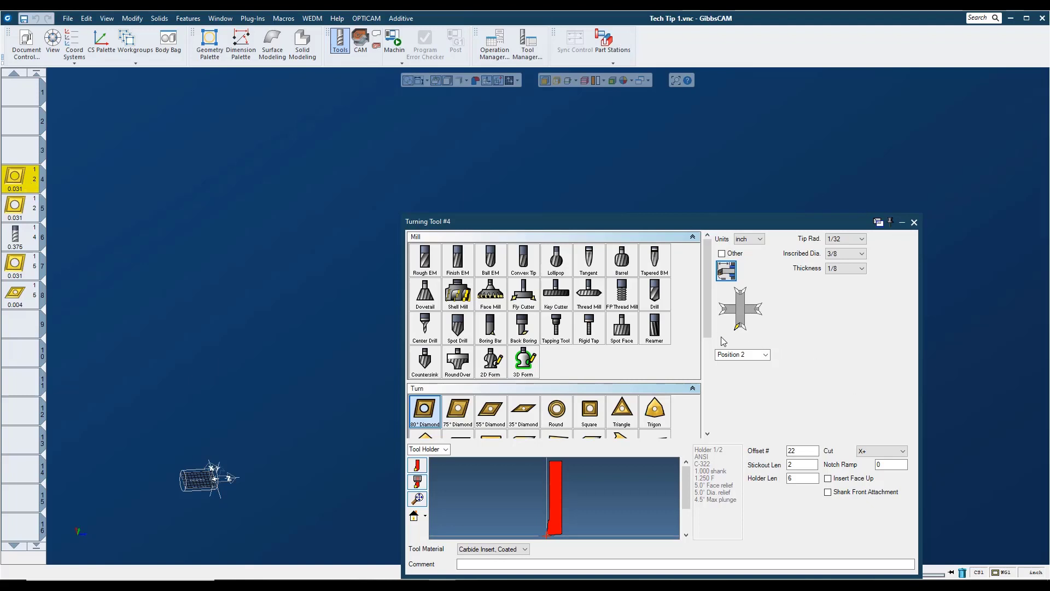
click(722, 276)
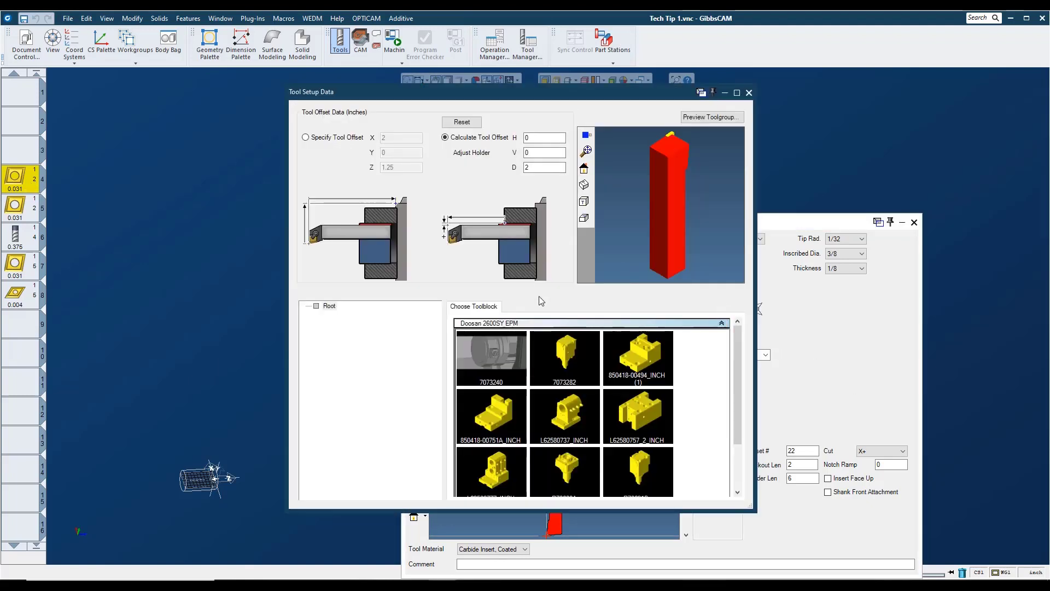
scroll(565, 442, down, 2)
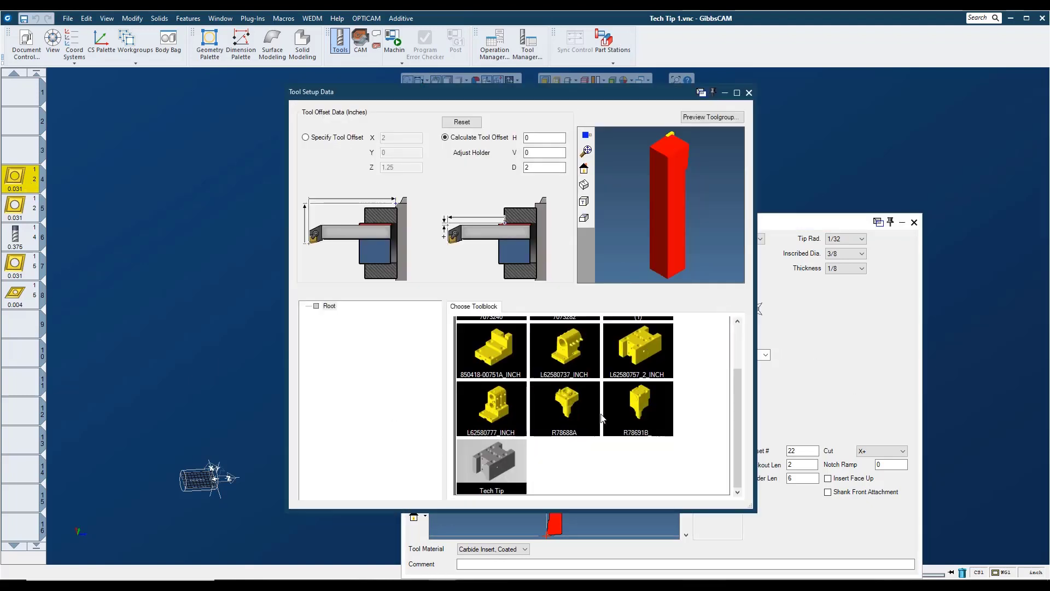
double_click(491, 475)
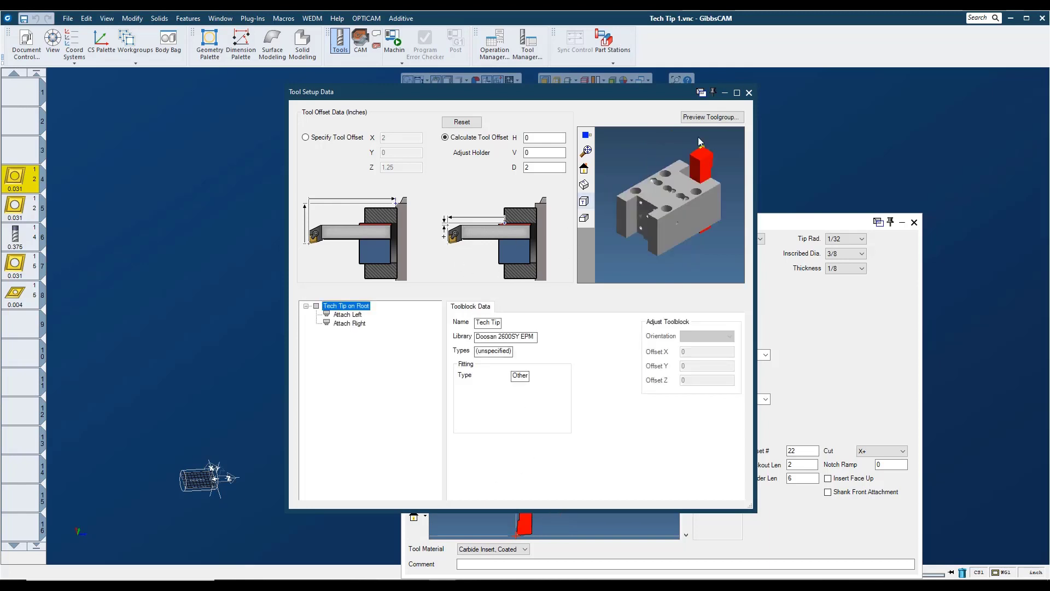
click(748, 93)
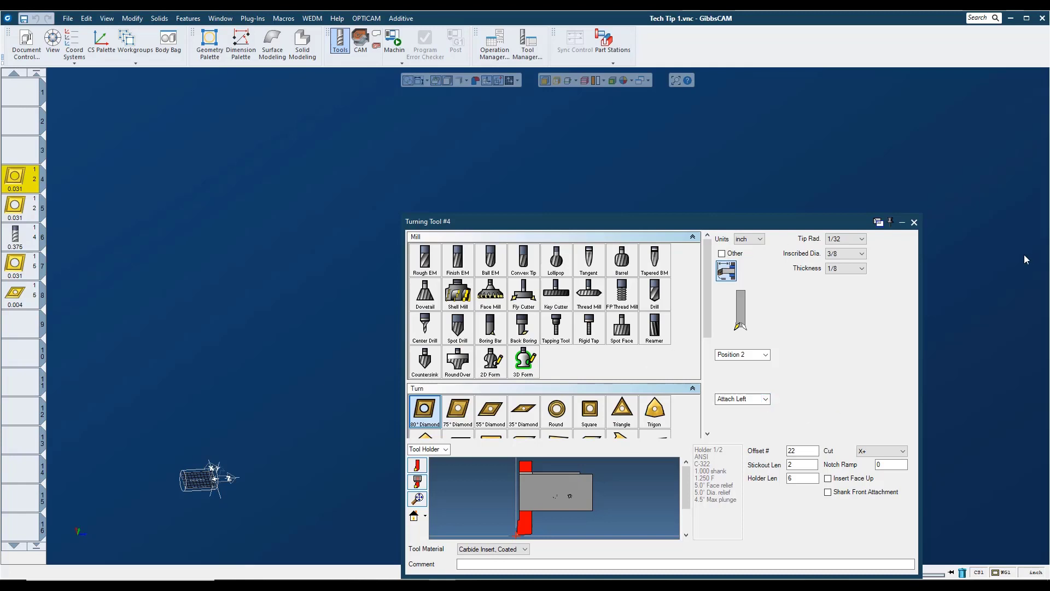
click(914, 223)
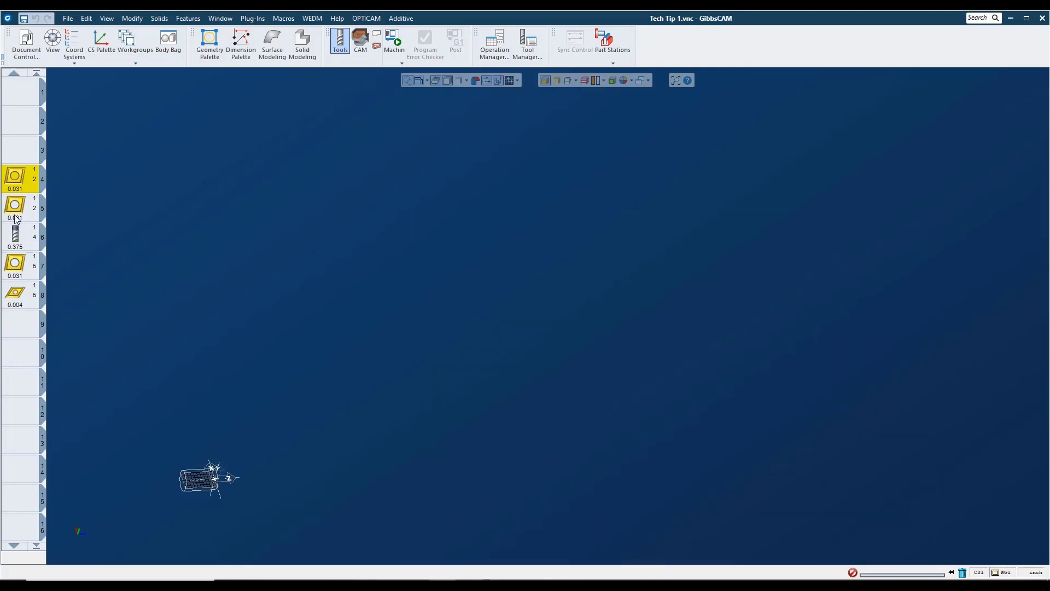
double_click(16, 219)
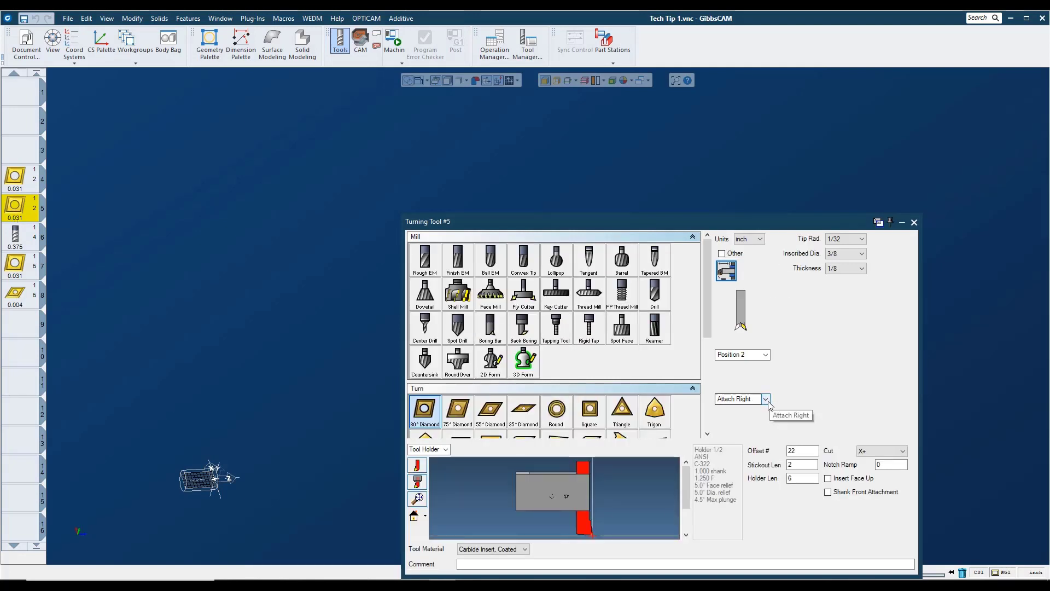
click(914, 224)
Open Machine Sim to view the Tech Tip double turn block with turning tools #4 and #5.
click(394, 41)
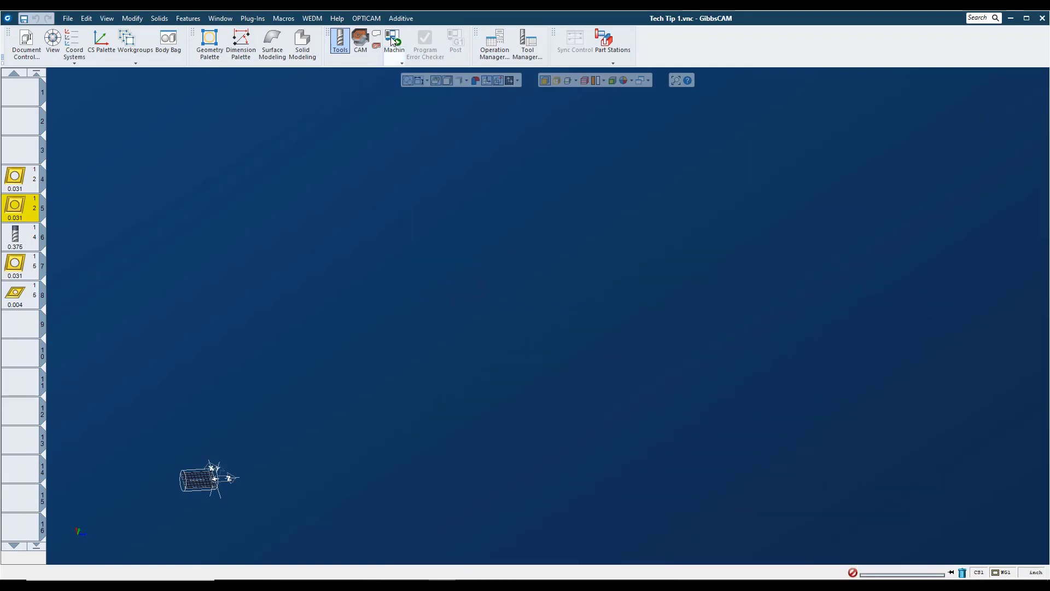